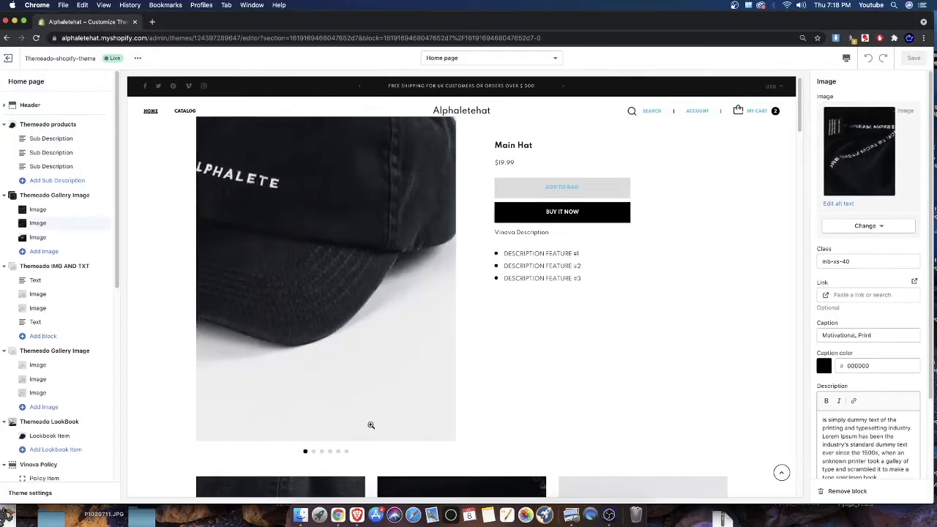
- Exit the editor to the themes list and reopen the current Themeado theme for customizing
{"action": "scroll", "coordinate": [425, 402], "scroll_direction": "down", "scroll_amount": 10}
{"action": "scroll", "coordinate": [485, 381], "scroll_direction": "down", "scroll_amount": 20}
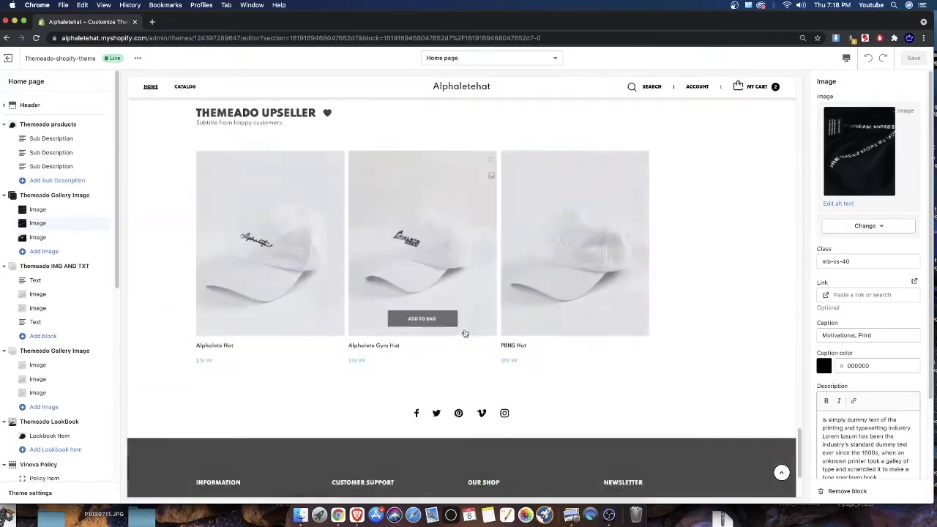
{"action": "scroll", "coordinate": [301, 259], "scroll_direction": "up", "scroll_amount": 20}
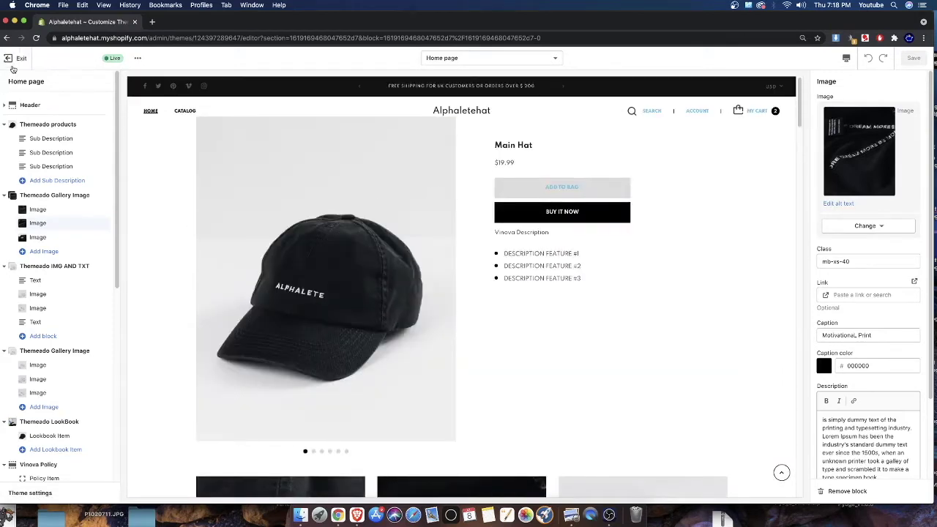
{"action": "left_click", "coordinate": [8, 57]}
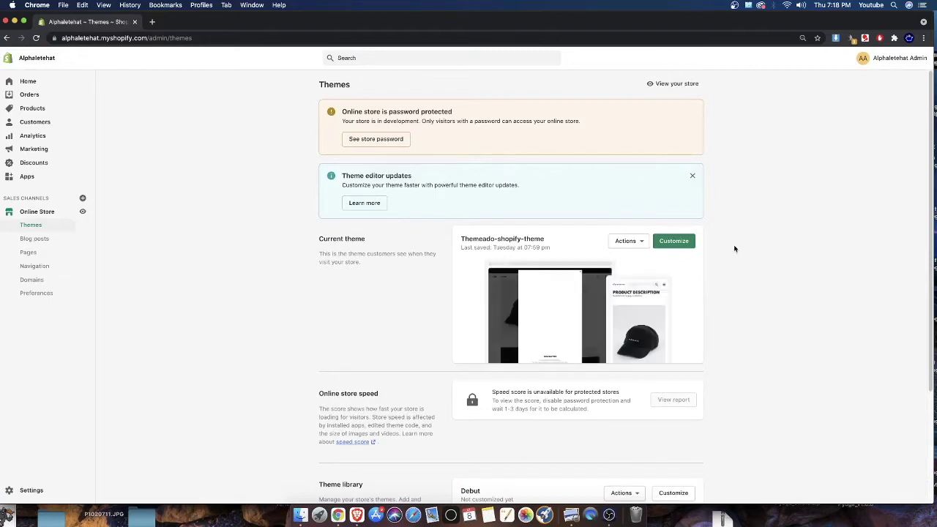
{"action": "left_click", "coordinate": [675, 242]}
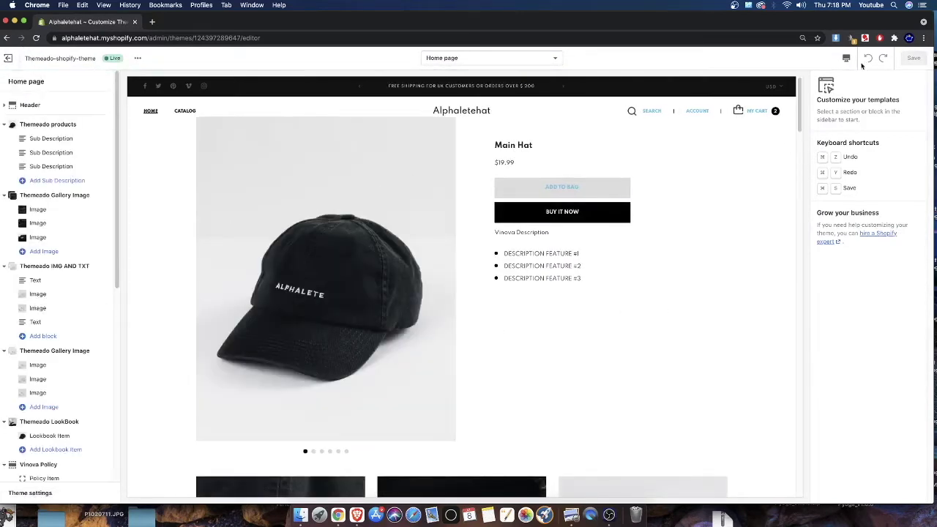
{"action": "left_click_drag", "start_coordinate": [826, 86], "coordinate": [900, 247]}
{"action": "left_click", "coordinate": [837, 151]}
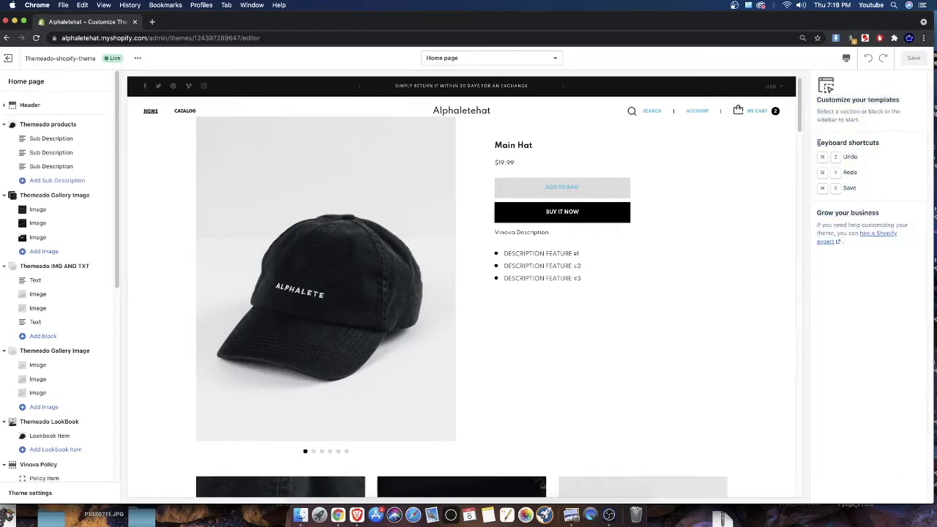
{"action": "left_click_drag", "start_coordinate": [818, 143], "coordinate": [879, 143]}
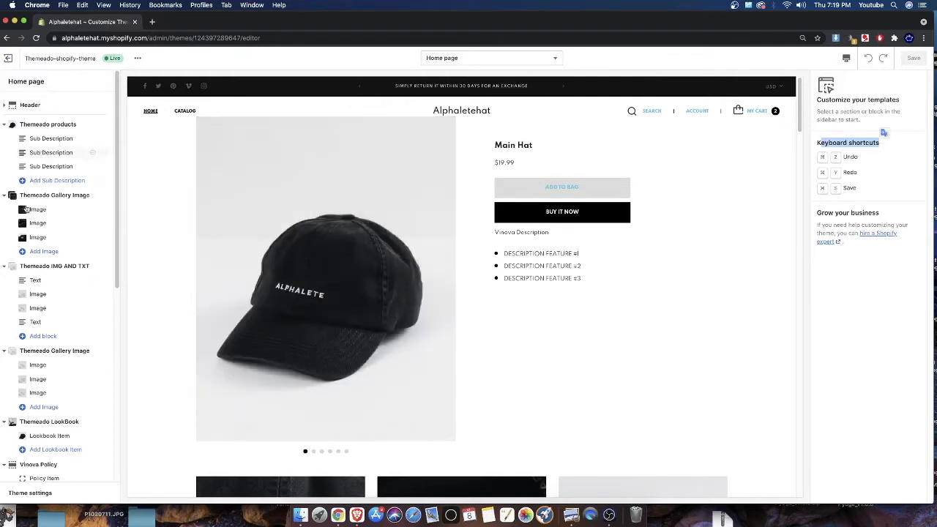
{"action": "scroll", "coordinate": [71, 398], "scroll_direction": "down", "scroll_amount": 5}
{"action": "scroll", "coordinate": [42, 477], "scroll_direction": "up", "scroll_amount": 10}
- Collapse Themeado products and Themeado Gallery Image, then open and expand Themeado products settings
{"action": "left_click", "coordinate": [3, 126]}
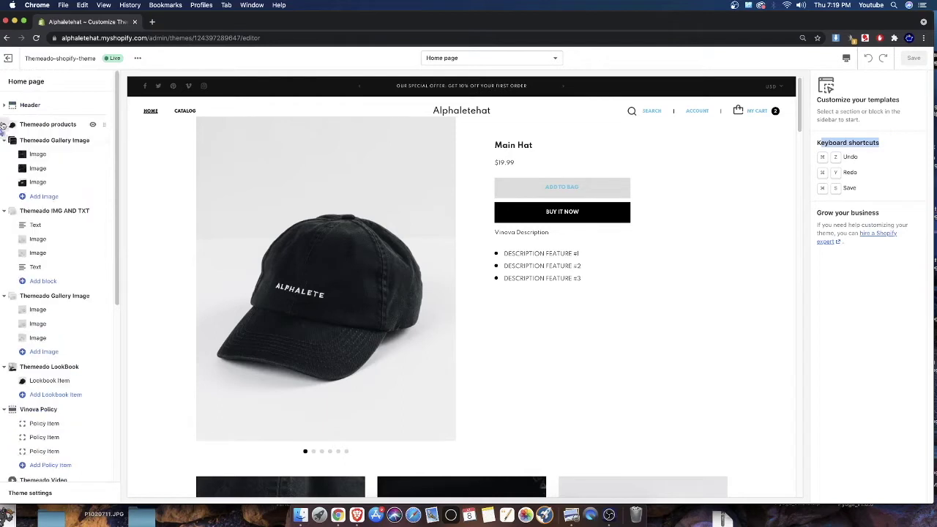
{"action": "left_click", "coordinate": [4, 141]}
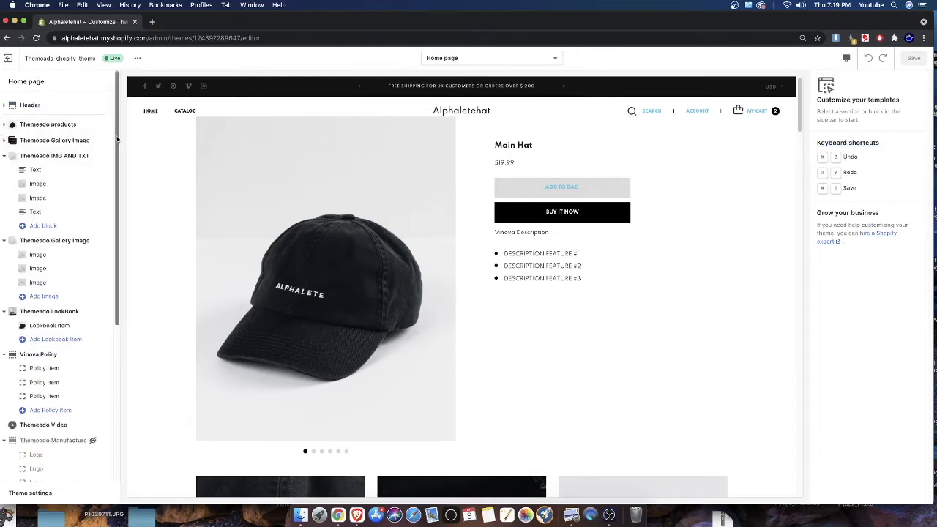
{"action": "left_click", "coordinate": [45, 128]}
{"action": "left_click", "coordinate": [4, 125]}
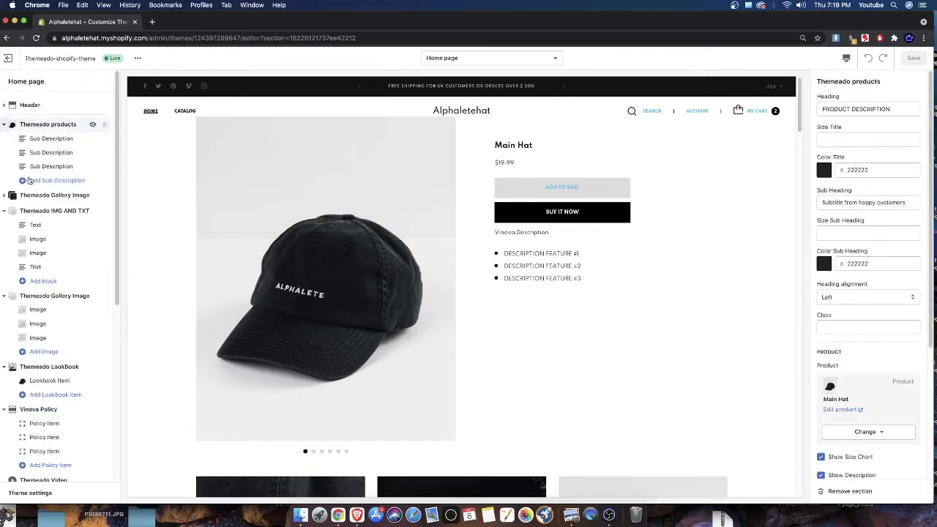
- Scroll through the Themeado products settings: heading PRODUCT DESCRIPTION, product Main Hat
{"action": "scroll", "coordinate": [360, 333], "scroll_direction": "down", "scroll_amount": 5}
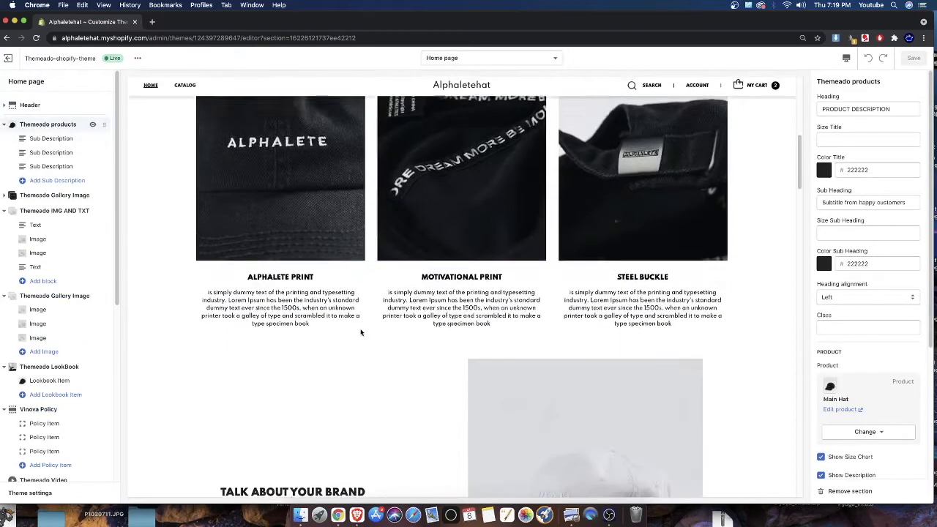
{"action": "scroll", "coordinate": [360, 333], "scroll_direction": "down", "scroll_amount": 10}
{"action": "scroll", "coordinate": [684, 386], "scroll_direction": "up", "scroll_amount": 12}
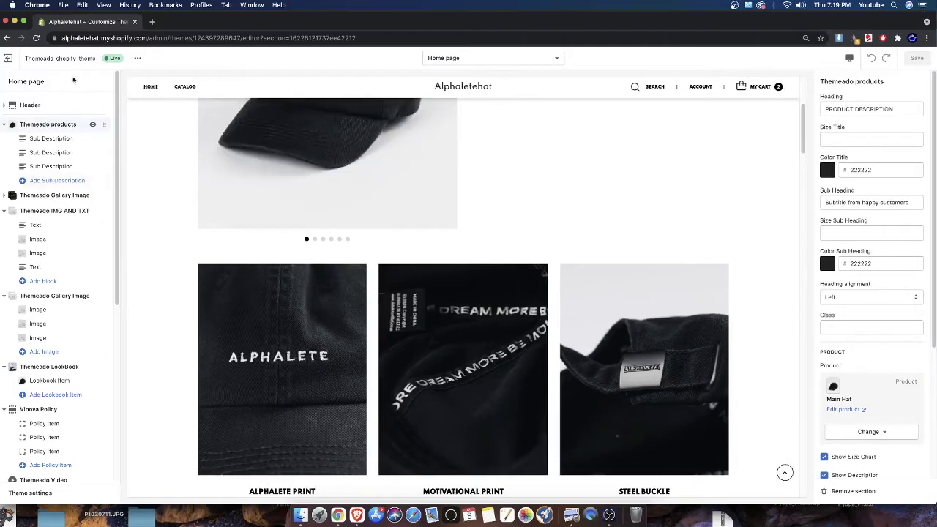
{"action": "scroll", "coordinate": [42, 353], "scroll_direction": "down", "scroll_amount": 5}
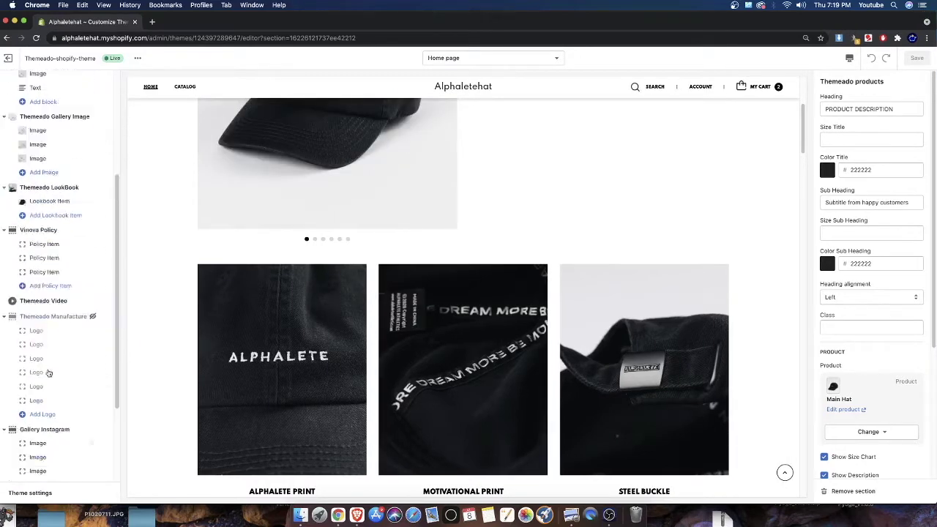
{"action": "scroll", "coordinate": [41, 356], "scroll_direction": "up", "scroll_amount": 5}
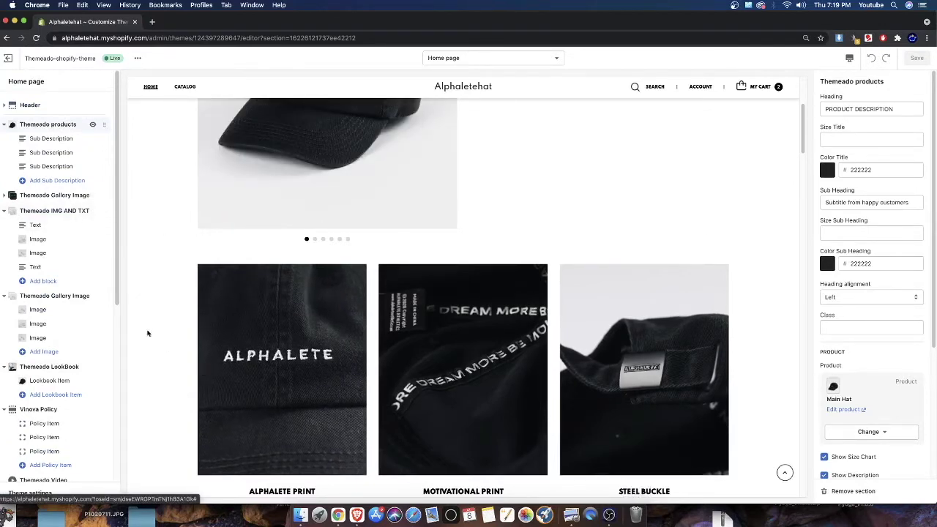
{"action": "scroll", "coordinate": [92, 452], "scroll_direction": "down", "scroll_amount": 5}
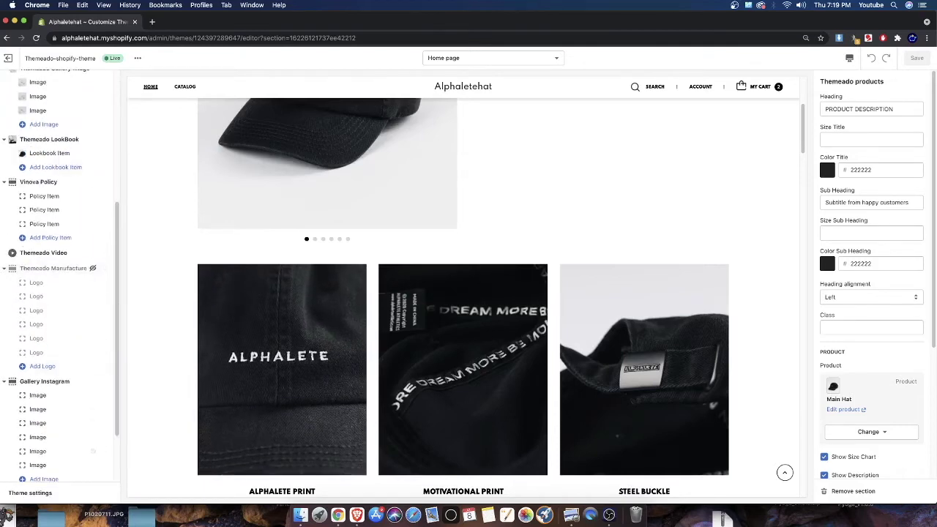
{"action": "scroll", "coordinate": [63, 244], "scroll_direction": "up", "scroll_amount": 5}
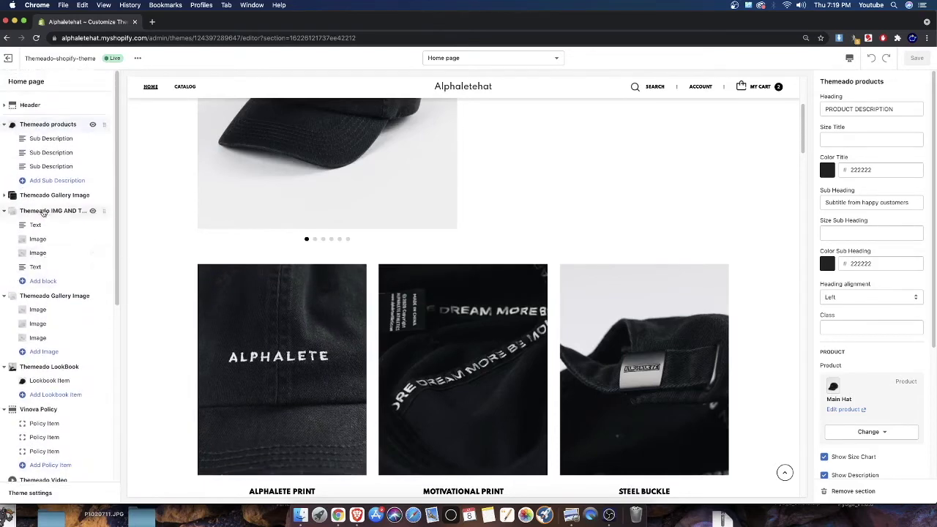
{"action": "scroll", "coordinate": [230, 193], "scroll_direction": "down", "scroll_amount": 5}
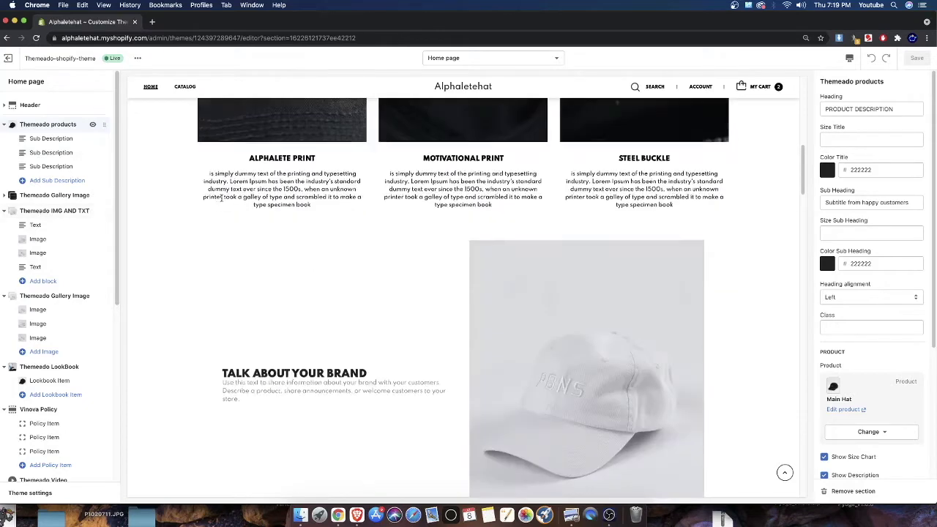
{"action": "scroll", "coordinate": [230, 192], "scroll_direction": "up", "scroll_amount": 8}
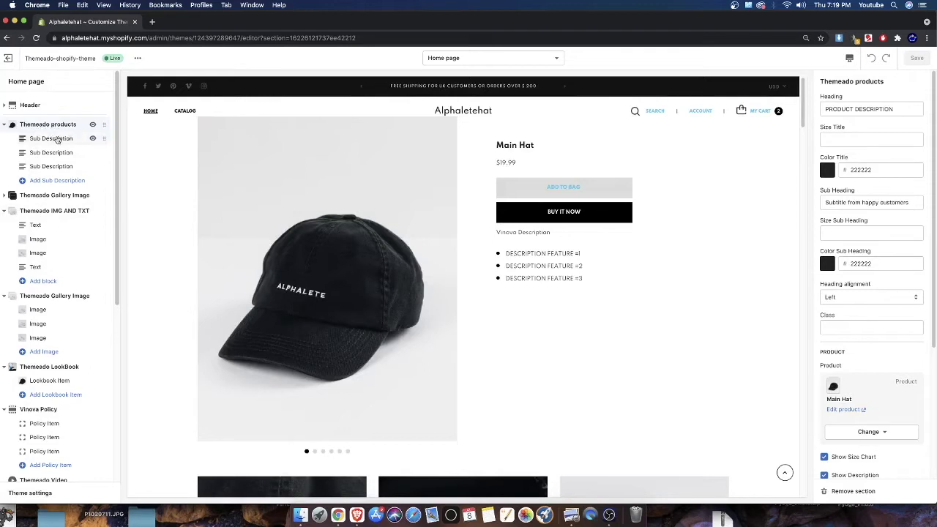
{"action": "left_click", "coordinate": [57, 140]}
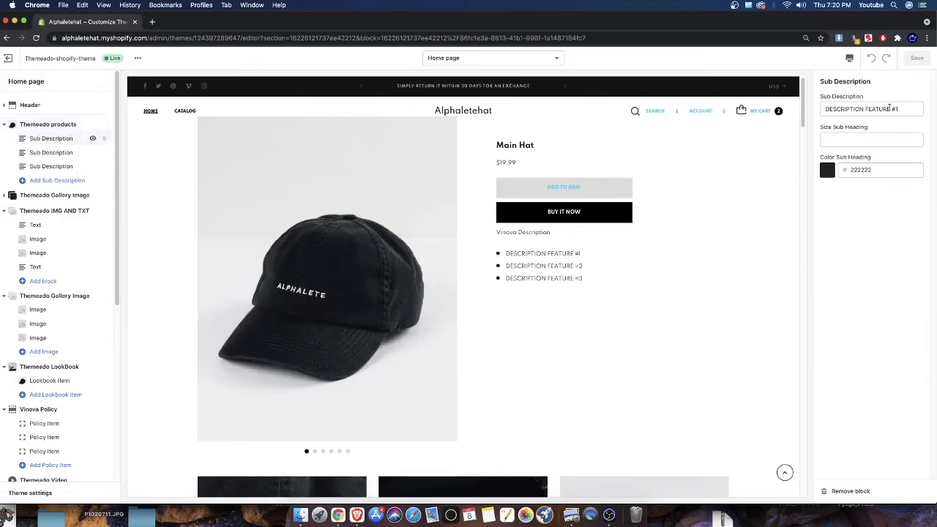
{"action": "left_click_drag", "start_coordinate": [890, 108], "coordinate": [824, 109]}
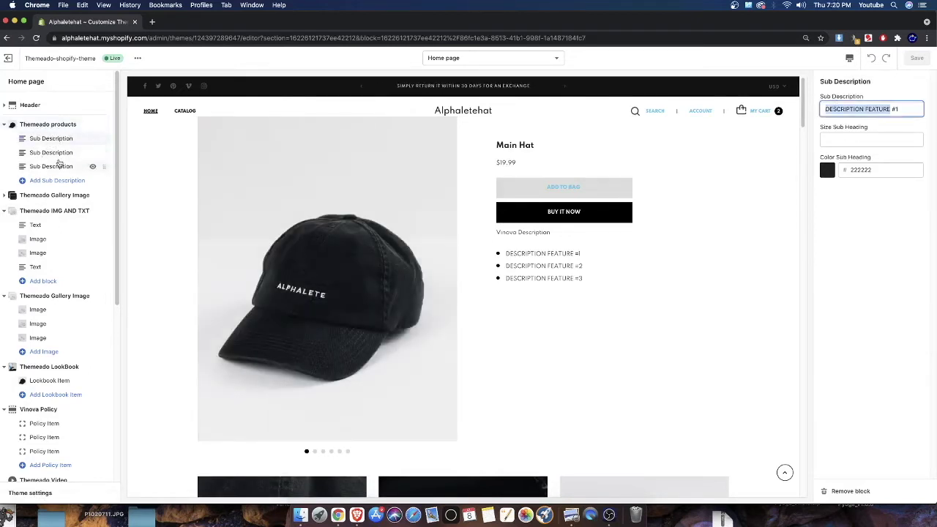
{"action": "left_click", "coordinate": [42, 125]}
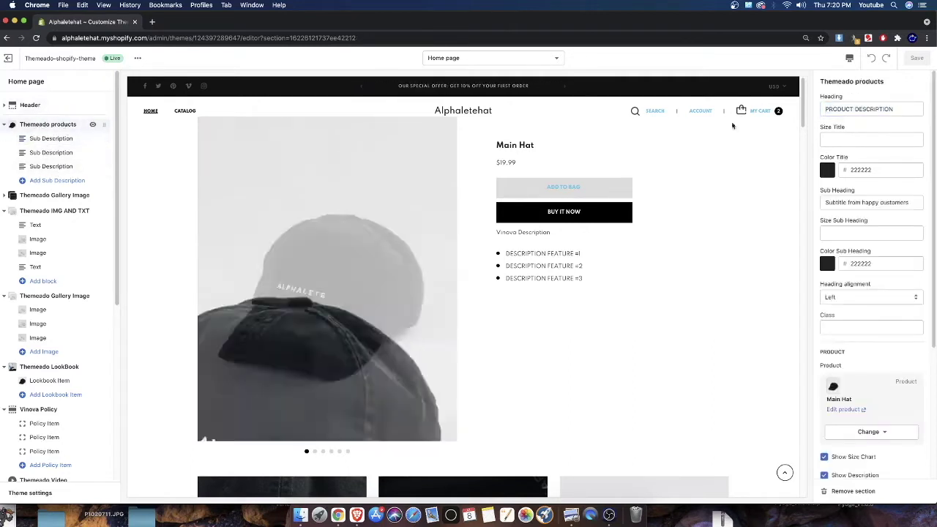
{"action": "scroll", "coordinate": [878, 219], "scroll_direction": "down", "scroll_amount": 5}
{"action": "scroll", "coordinate": [868, 286], "scroll_direction": "up", "scroll_amount": 5}
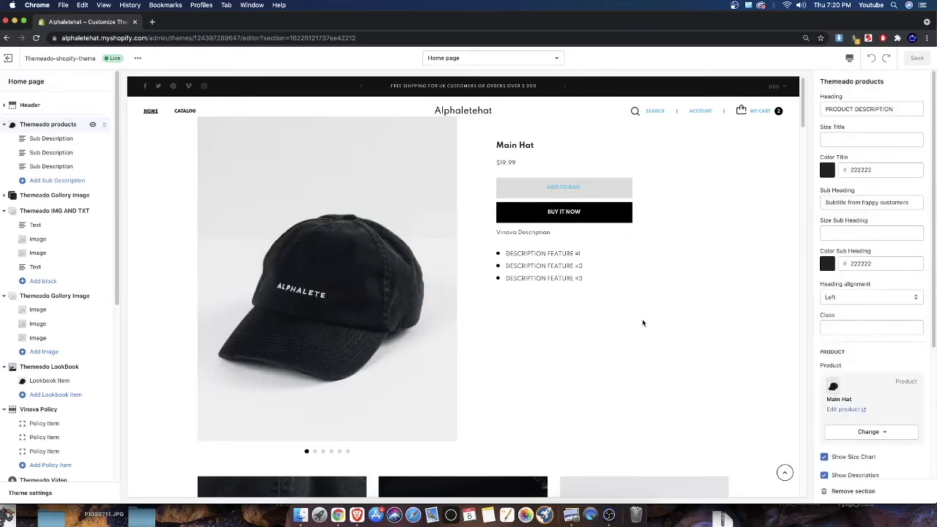
{"action": "scroll", "coordinate": [643, 323], "scroll_direction": "down", "scroll_amount": 10}
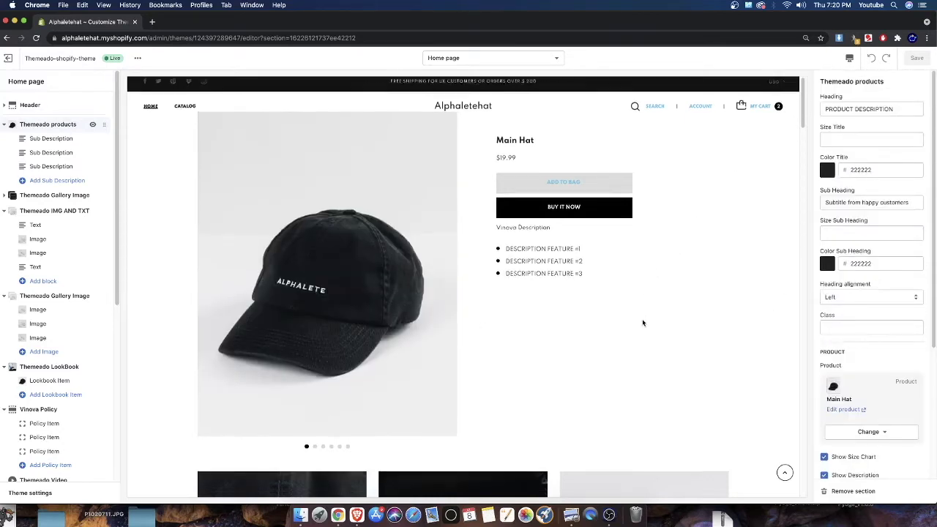
{"action": "scroll", "coordinate": [643, 323], "scroll_direction": "up", "scroll_amount": 10}
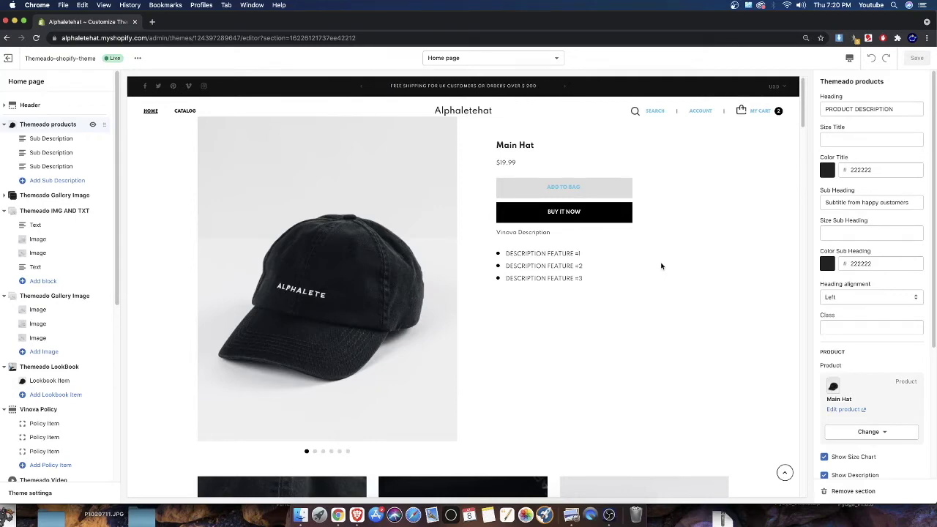
{"action": "scroll", "coordinate": [639, 284], "scroll_direction": "down", "scroll_amount": 20}
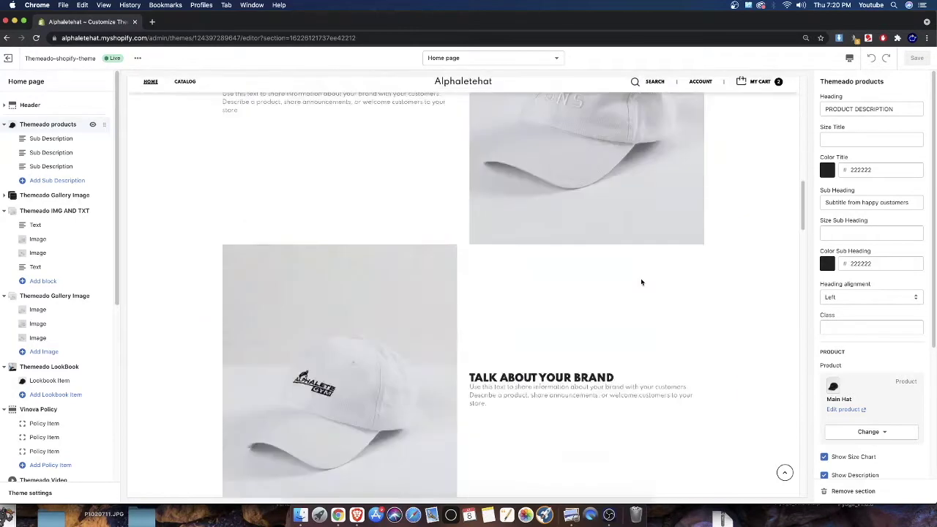
{"action": "scroll", "coordinate": [640, 284], "scroll_direction": "down", "scroll_amount": 10}
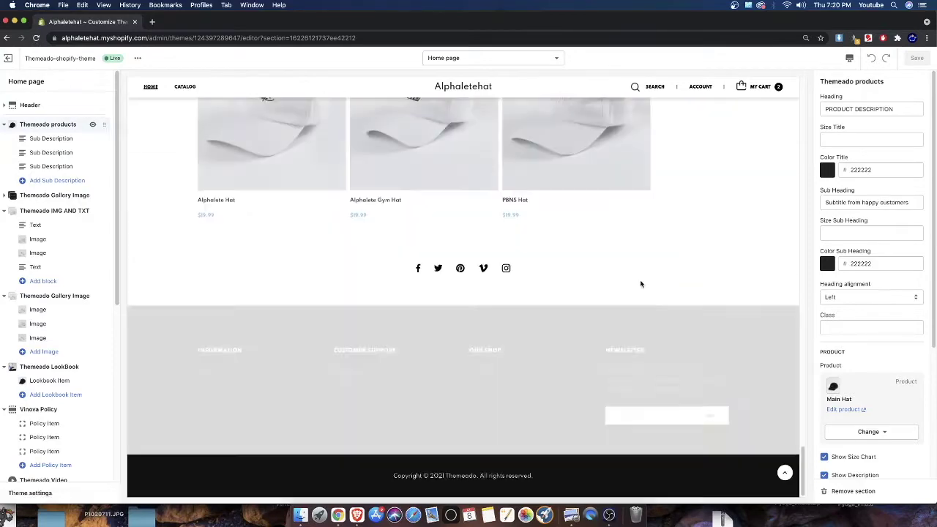
{"action": "scroll", "coordinate": [640, 284], "scroll_direction": "up", "scroll_amount": 15}
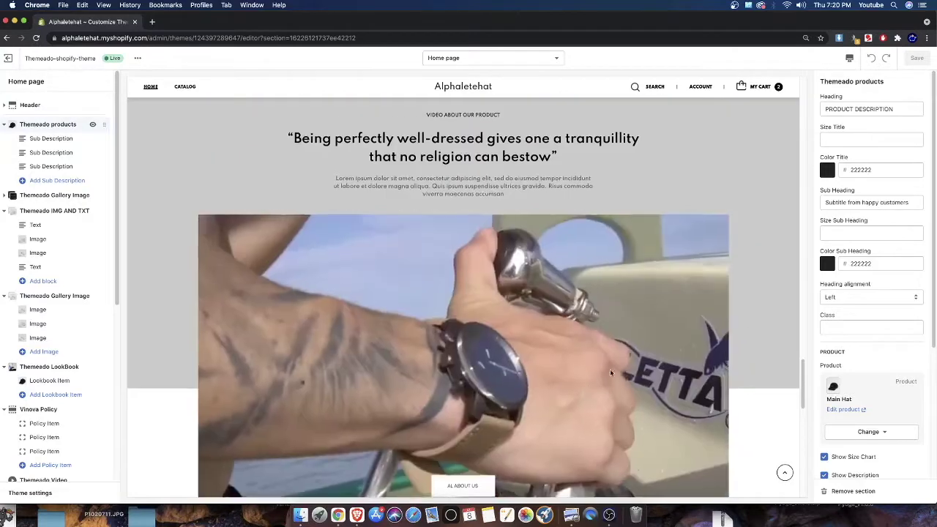
{"action": "scroll", "coordinate": [707, 334], "scroll_direction": "up", "scroll_amount": 15}
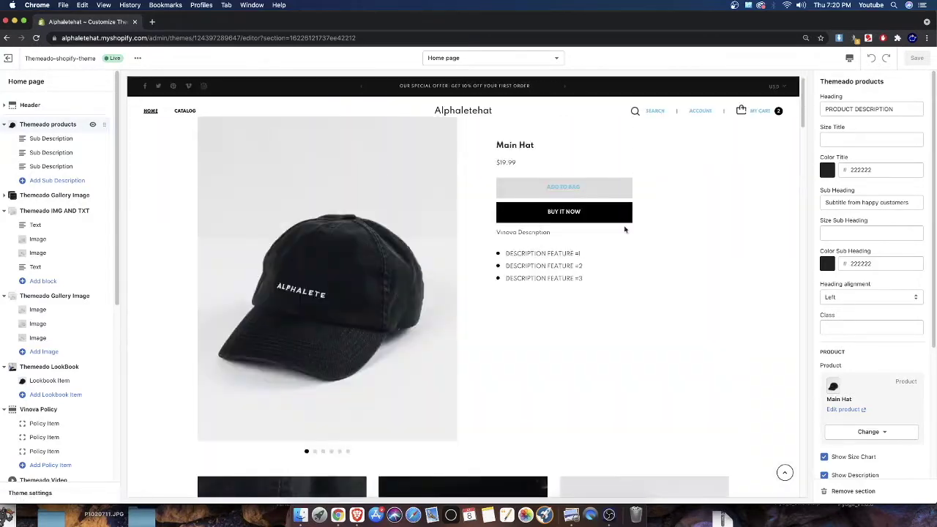
{"action": "scroll", "coordinate": [75, 292], "scroll_direction": "down", "scroll_amount": 5}
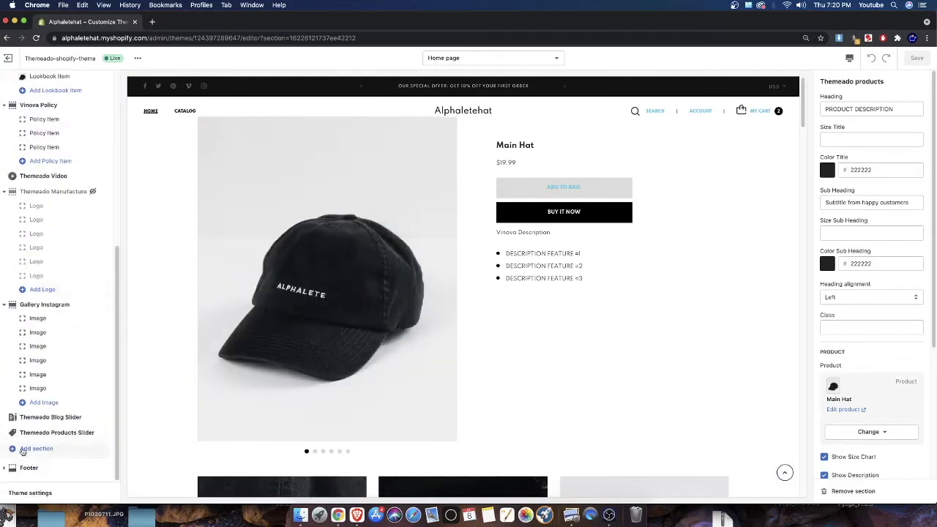
- Show the add-section list of Themeado sections, then bring up the themeado.com website tab
{"action": "left_click", "coordinate": [23, 450]}
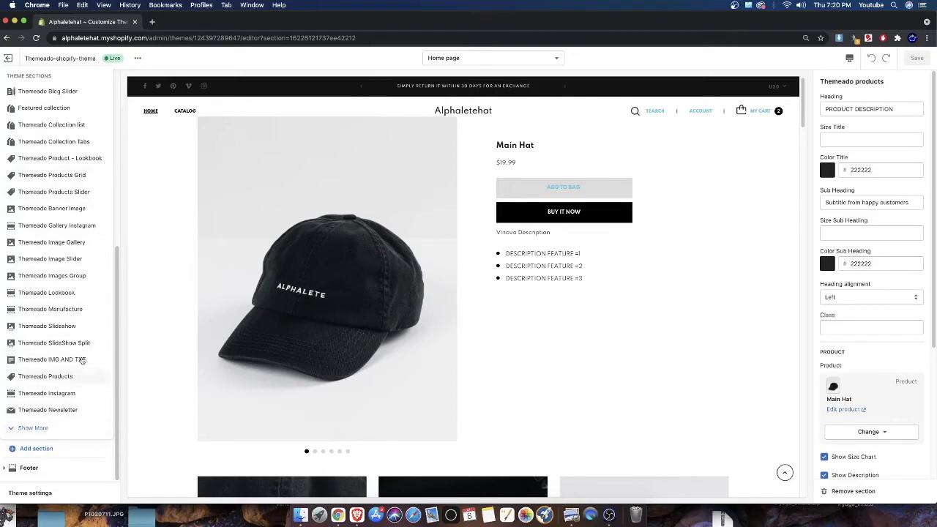
{"action": "left_click", "coordinate": [152, 21]}
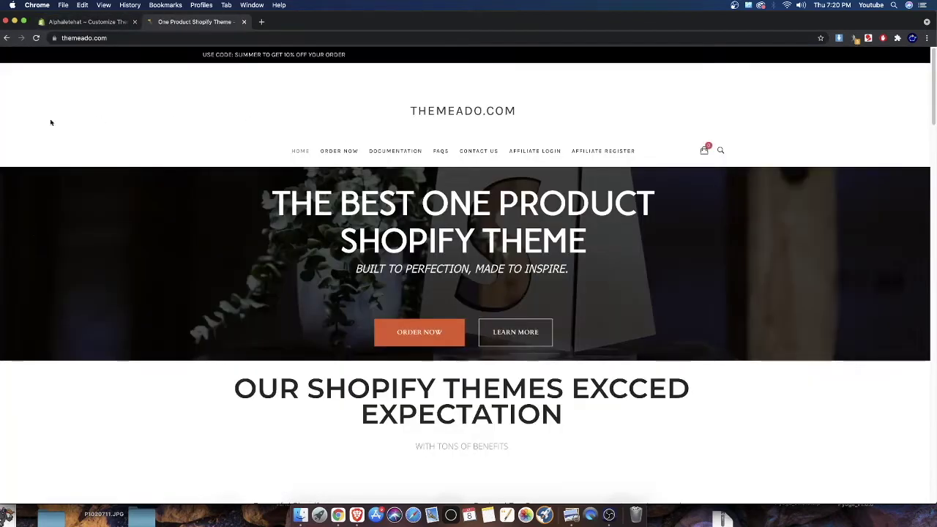
- Browse themeado.com's features and open the One Product Shopify Theme order page ($149–$199)
{"action": "scroll", "coordinate": [308, 190], "scroll_direction": "down", "scroll_amount": 5}
{"action": "scroll", "coordinate": [233, 72], "scroll_direction": "up", "scroll_amount": 5}
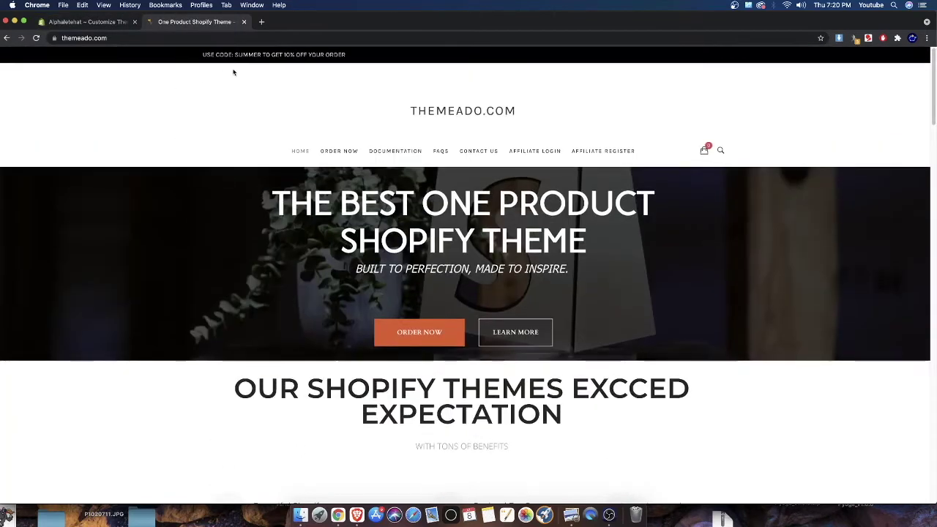
{"action": "scroll", "coordinate": [388, 352], "scroll_direction": "down", "scroll_amount": 10}
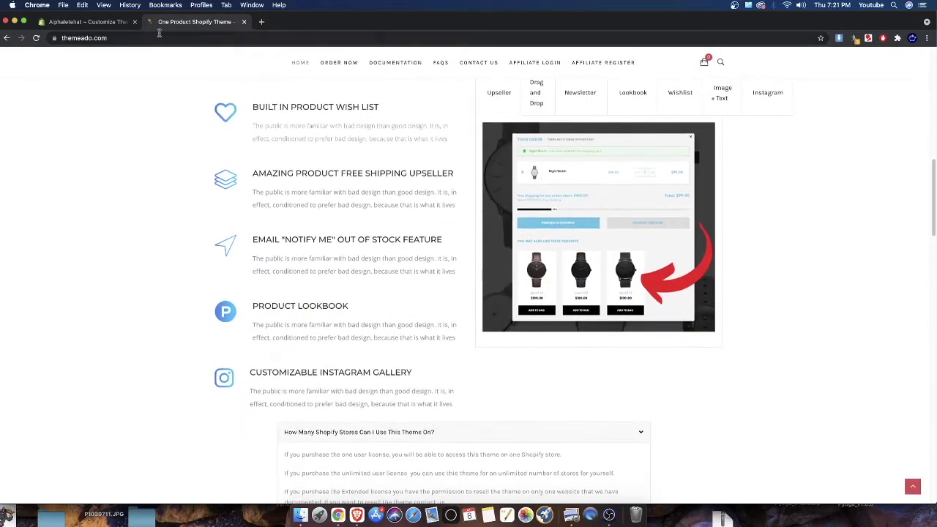
{"action": "left_click", "coordinate": [339, 64]}
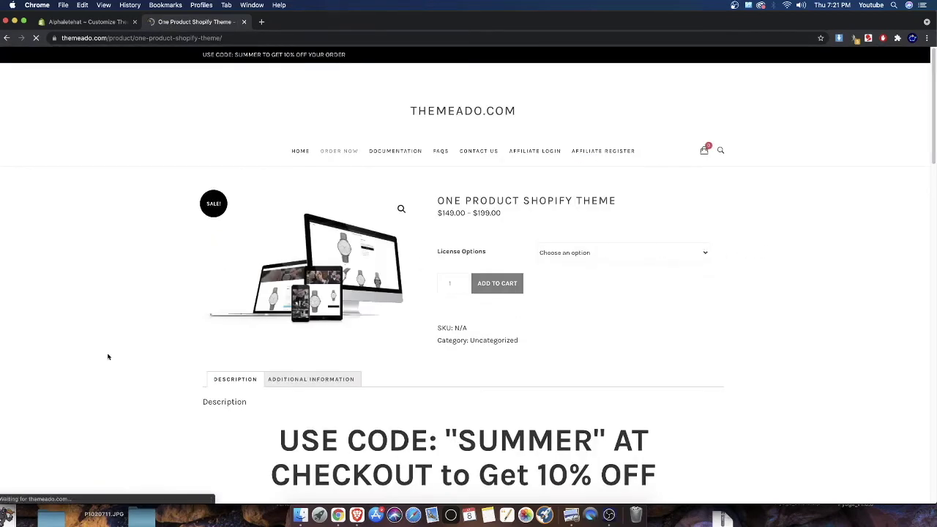
{"action": "left_click", "coordinate": [110, 22]}
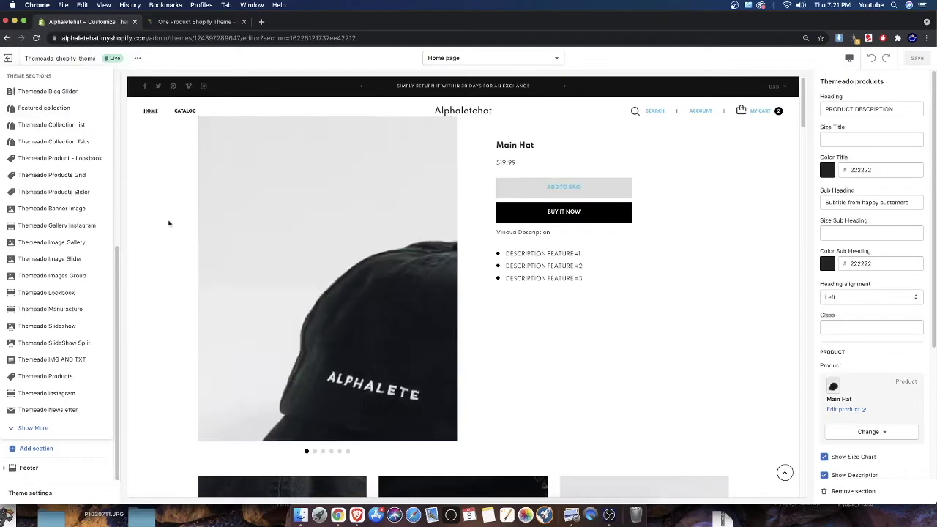
- Scroll through the Alphaletehat storefront preview and sidebar, then return to the Themeado order page
{"action": "scroll", "coordinate": [682, 266], "scroll_direction": "down", "scroll_amount": 10}
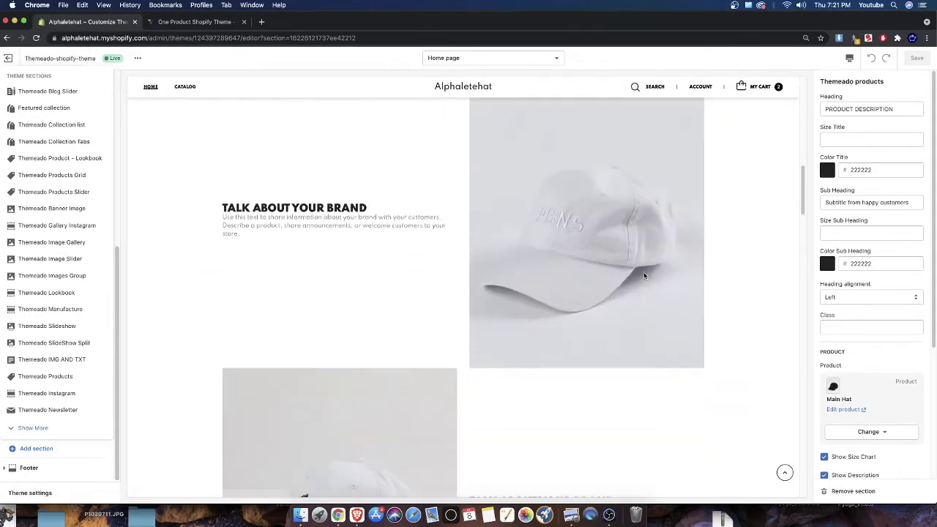
{"action": "scroll", "coordinate": [645, 275], "scroll_direction": "down", "scroll_amount": 15}
{"action": "scroll", "coordinate": [314, 390], "scroll_direction": "up", "scroll_amount": 10}
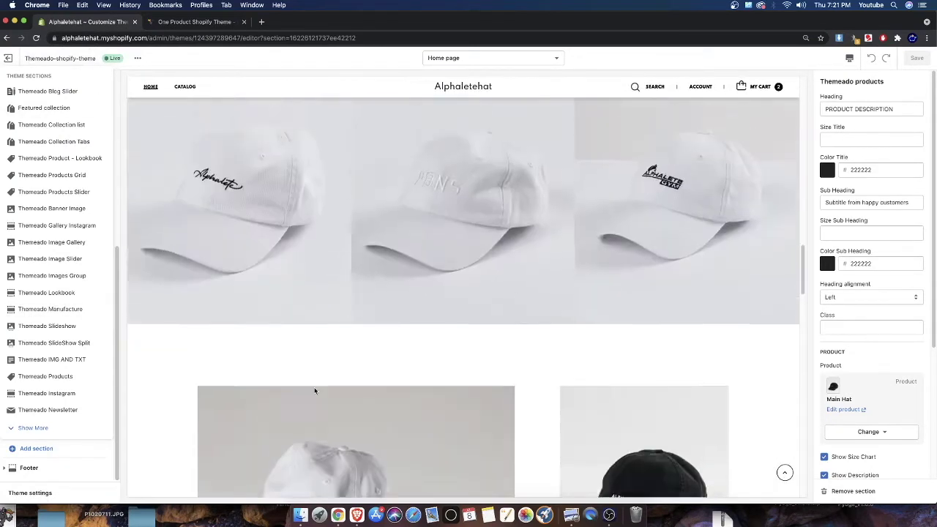
{"action": "scroll", "coordinate": [315, 390], "scroll_direction": "up", "scroll_amount": 10}
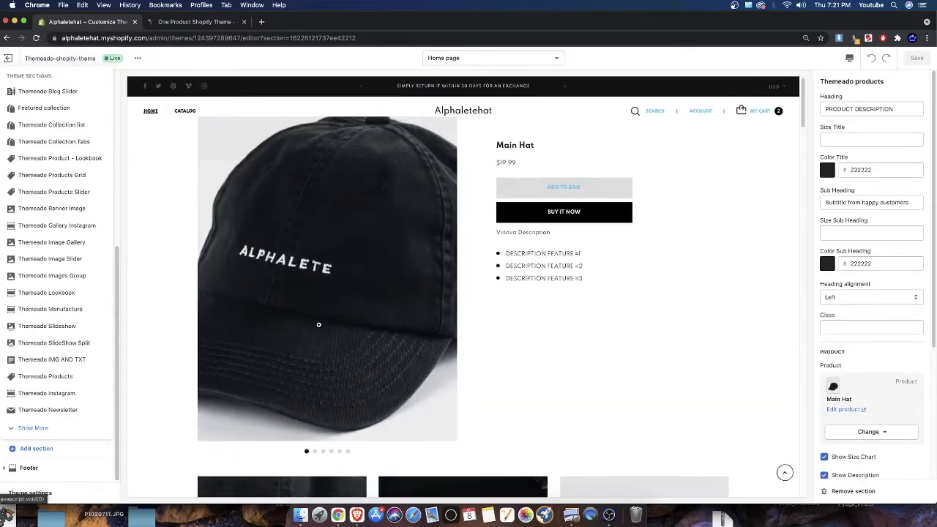
{"action": "scroll", "coordinate": [711, 364], "scroll_direction": "down", "scroll_amount": 2}
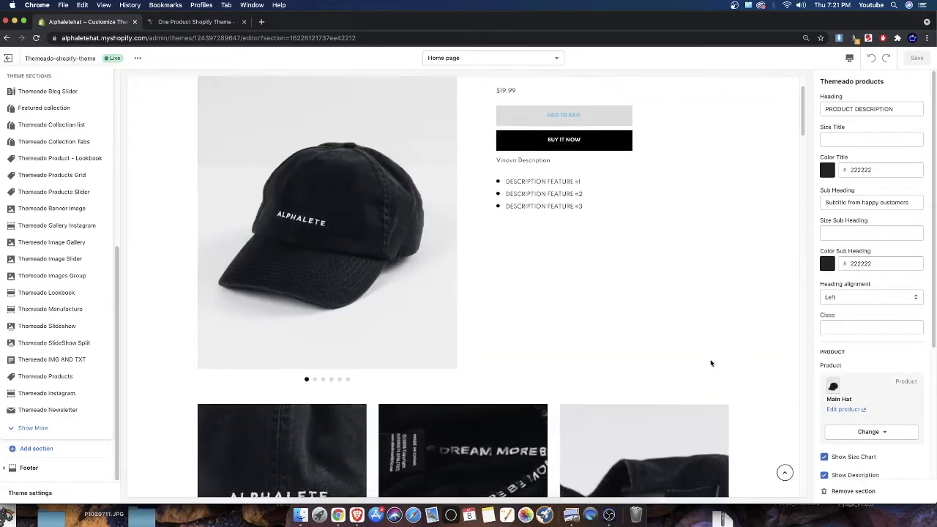
{"action": "scroll", "coordinate": [708, 360], "scroll_direction": "down", "scroll_amount": 10}
{"action": "scroll", "coordinate": [705, 362], "scroll_direction": "up", "scroll_amount": 4}
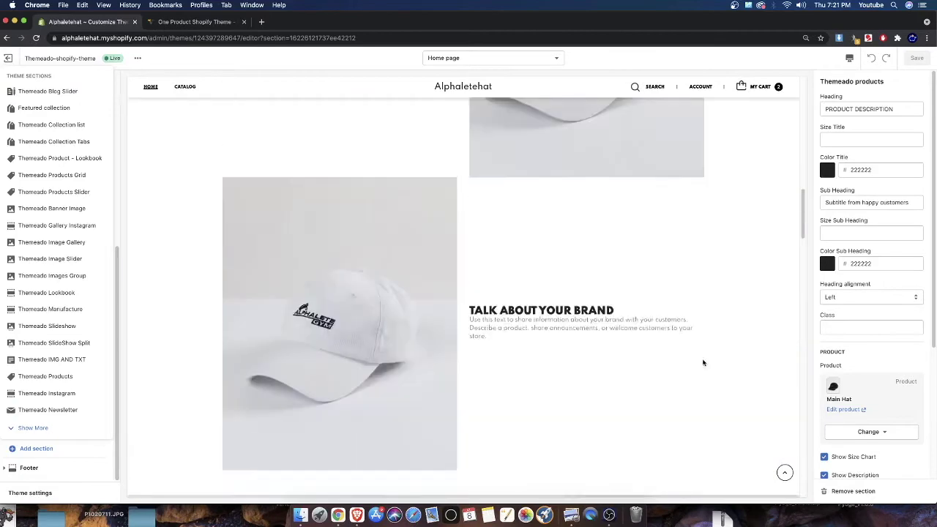
{"action": "scroll", "coordinate": [703, 362], "scroll_direction": "up", "scroll_amount": 8}
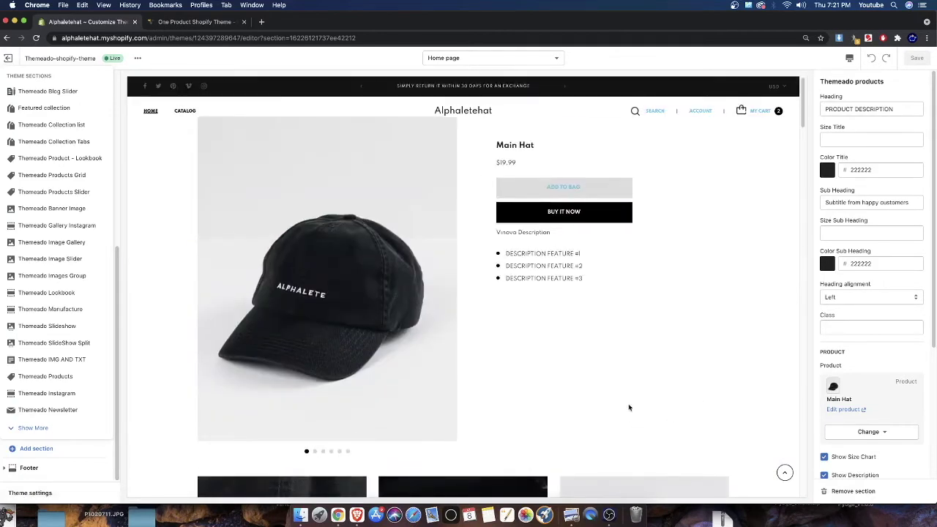
{"action": "scroll", "coordinate": [583, 439], "scroll_direction": "down", "scroll_amount": 12}
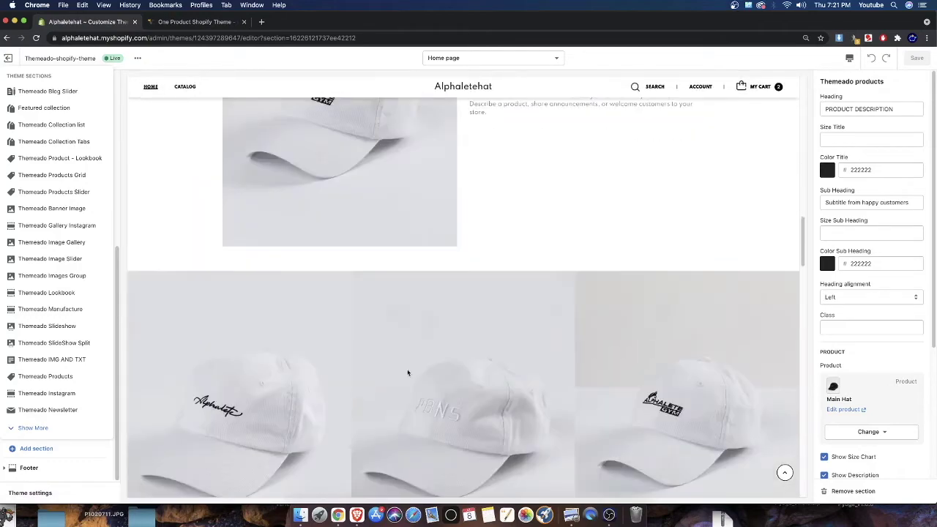
{"action": "scroll", "coordinate": [539, 383], "scroll_direction": "down", "scroll_amount": 5}
{"action": "scroll", "coordinate": [383, 420], "scroll_direction": "down", "scroll_amount": 8}
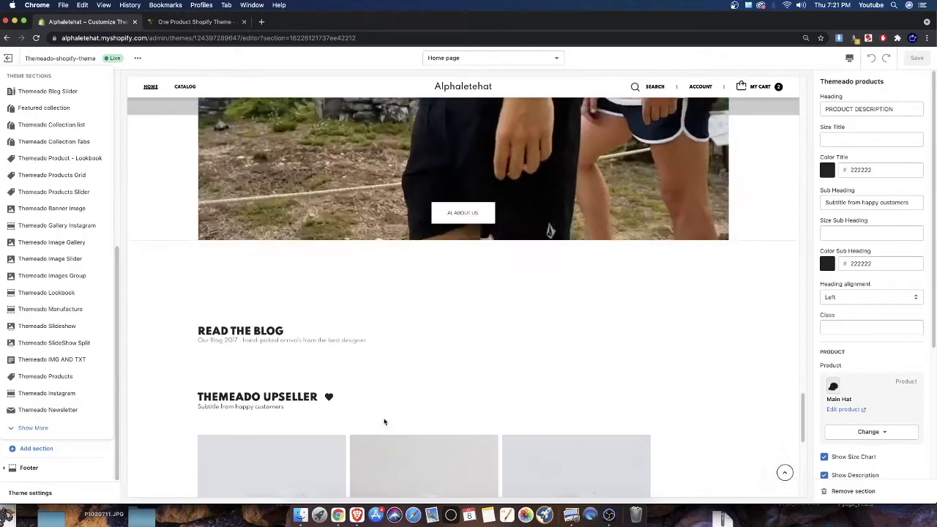
{"action": "scroll", "coordinate": [676, 329], "scroll_direction": "up", "scroll_amount": 10}
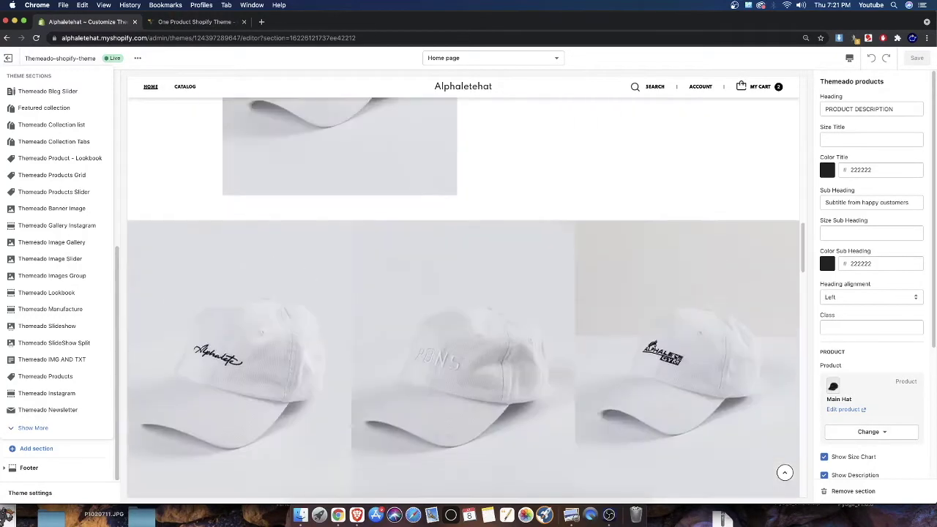
{"action": "scroll", "coordinate": [637, 365], "scroll_direction": "up", "scroll_amount": 5}
{"action": "scroll", "coordinate": [534, 357], "scroll_direction": "down", "scroll_amount": 10}
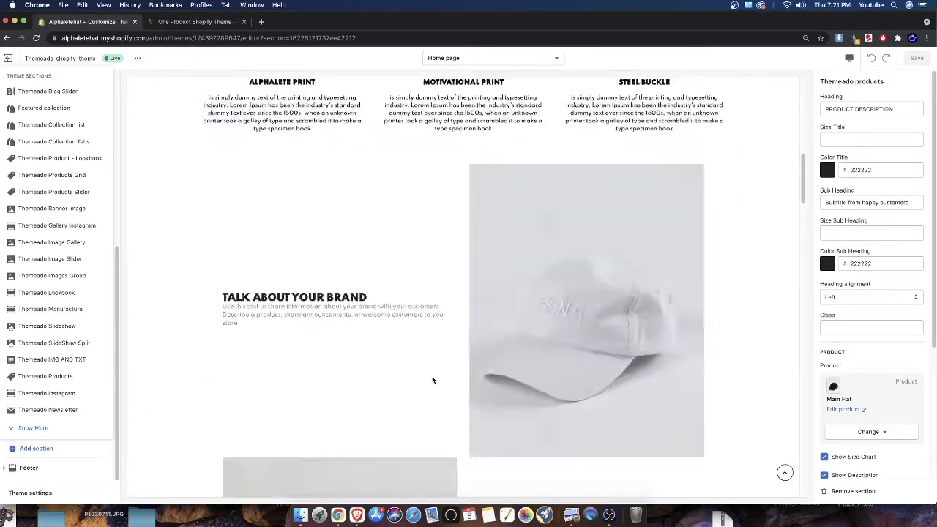
{"action": "scroll", "coordinate": [616, 294], "scroll_direction": "down", "scroll_amount": 8}
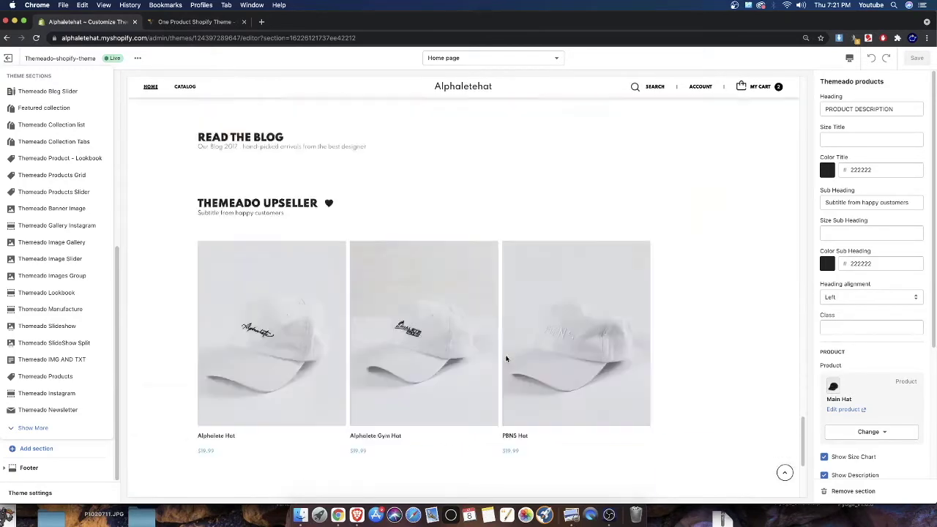
{"action": "scroll", "coordinate": [737, 242], "scroll_direction": "up", "scroll_amount": 4}
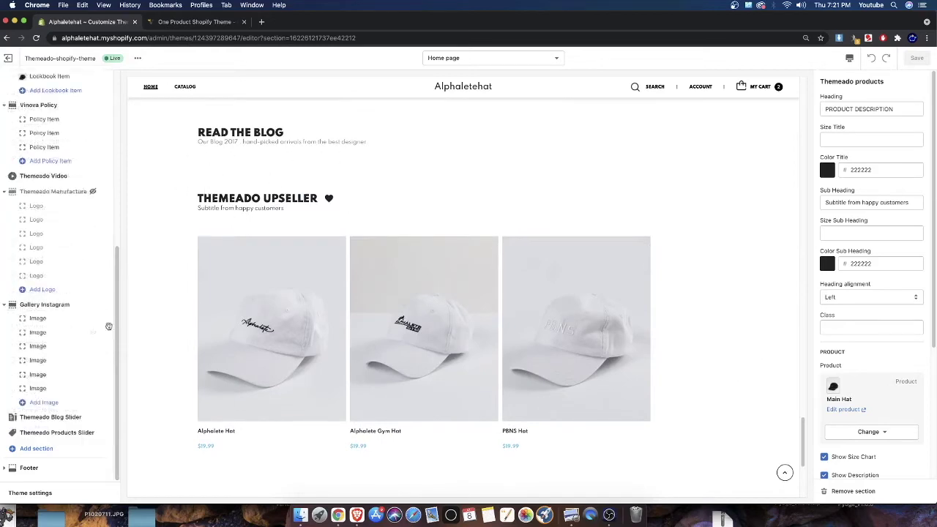
{"action": "scroll", "coordinate": [165, 288], "scroll_direction": "down", "scroll_amount": 3}
{"action": "scroll", "coordinate": [308, 243], "scroll_direction": "up", "scroll_amount": 10}
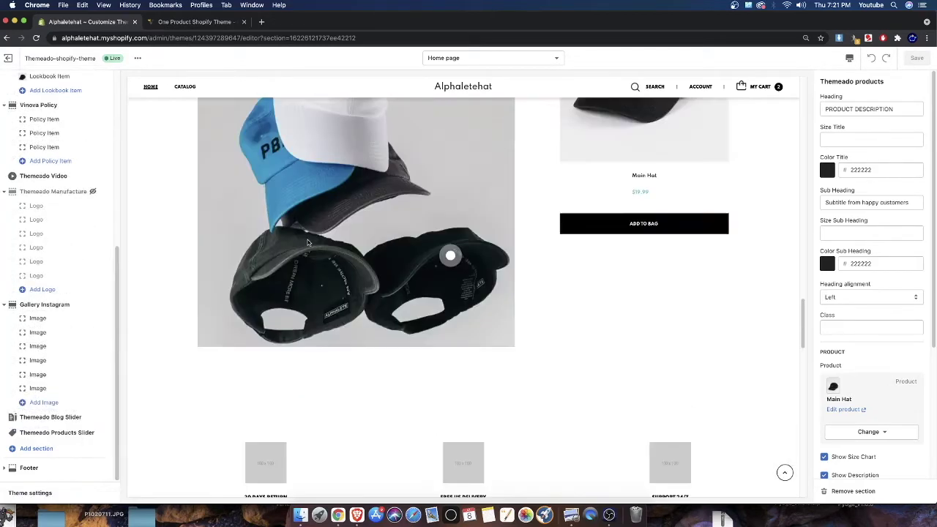
{"action": "scroll", "coordinate": [308, 243], "scroll_direction": "up", "scroll_amount": 10}
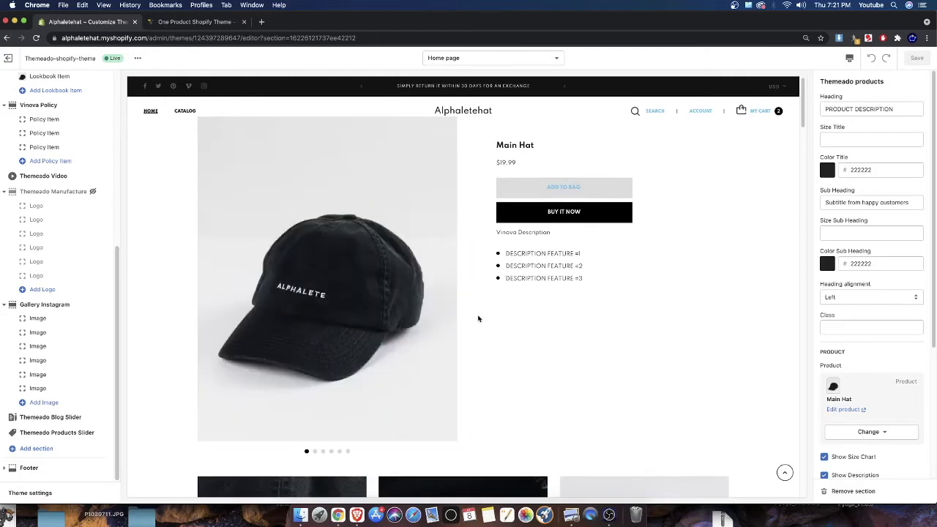
{"action": "scroll", "coordinate": [195, 293], "scroll_direction": "down", "scroll_amount": 3}
{"action": "scroll", "coordinate": [195, 293], "scroll_direction": "up", "scroll_amount": 3}
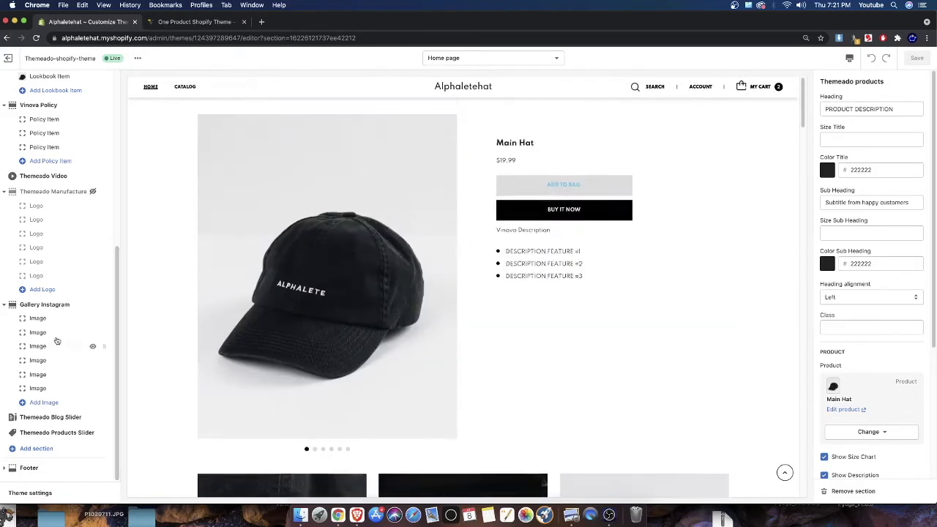
{"action": "scroll", "coordinate": [56, 340], "scroll_direction": "up", "scroll_amount": 5}
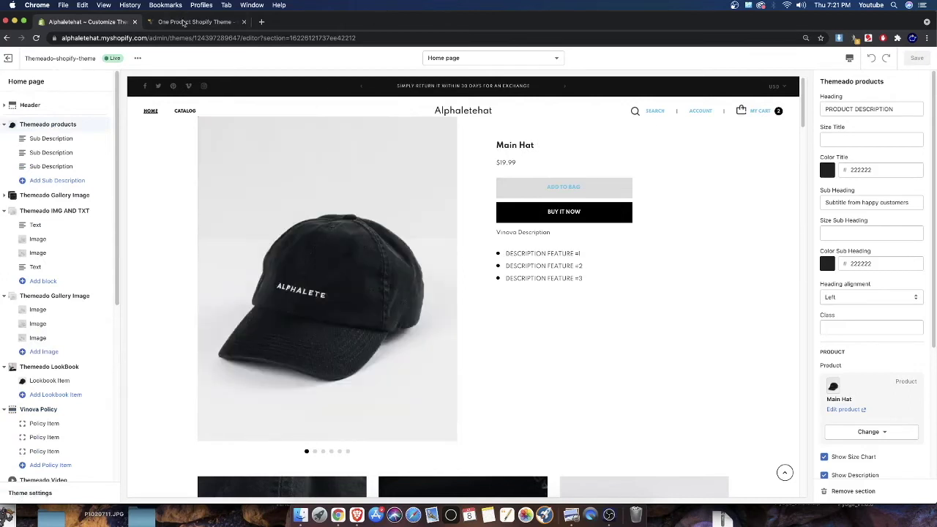
{"action": "left_click", "coordinate": [184, 22]}
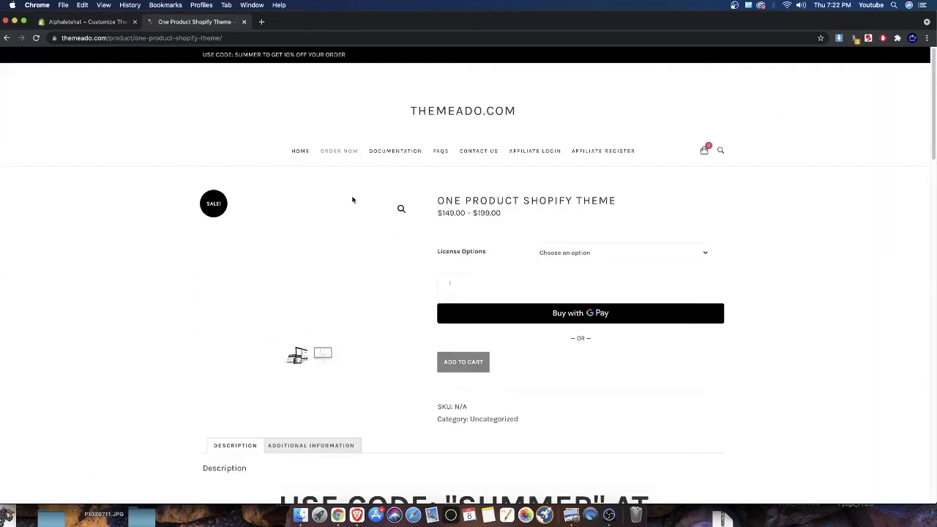
- Scroll the Themeado order page, then go back to the editor's Main Hat products settings
{"action": "scroll", "coordinate": [351, 201], "scroll_direction": "down", "scroll_amount": 15}
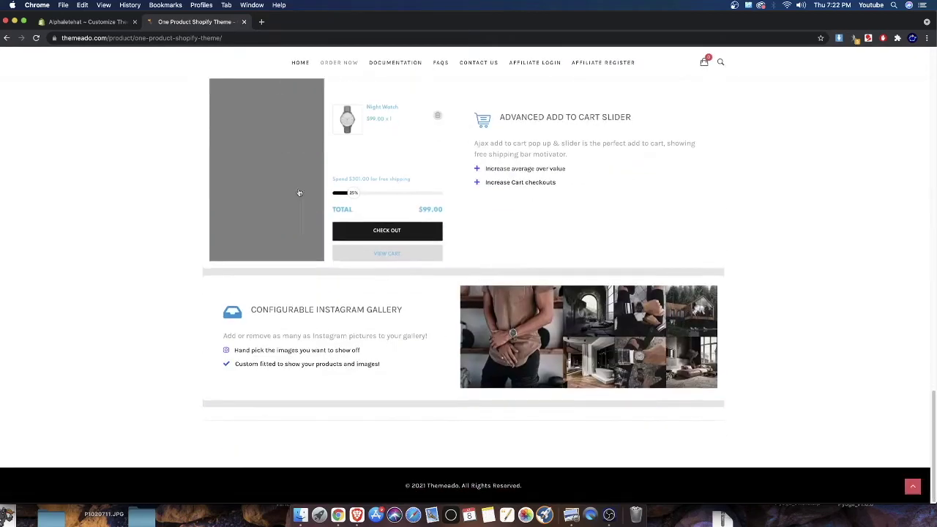
{"action": "scroll", "coordinate": [306, 132], "scroll_direction": "up", "scroll_amount": 20}
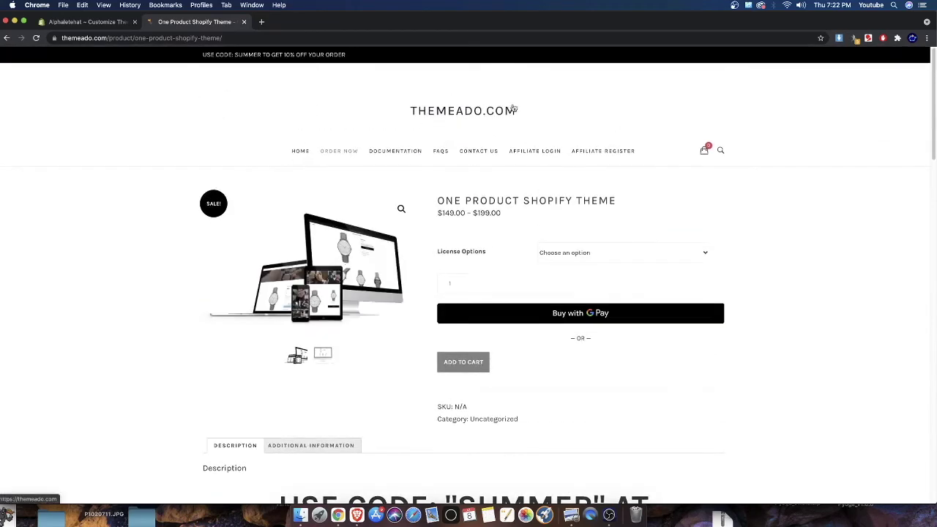
{"action": "left_click", "coordinate": [97, 23]}
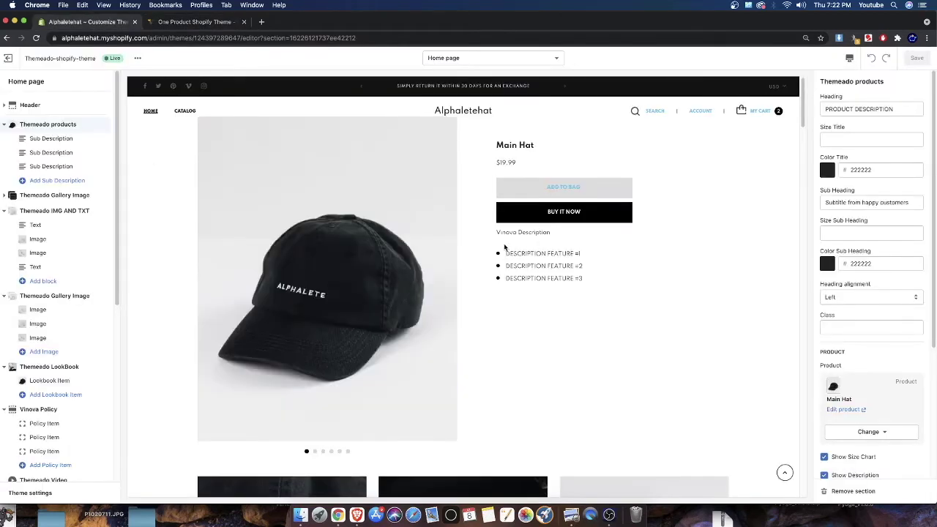
- Load wolfofshopify.com in a new tab and dismiss its notification prompt
{"action": "left_click", "coordinate": [262, 22]}
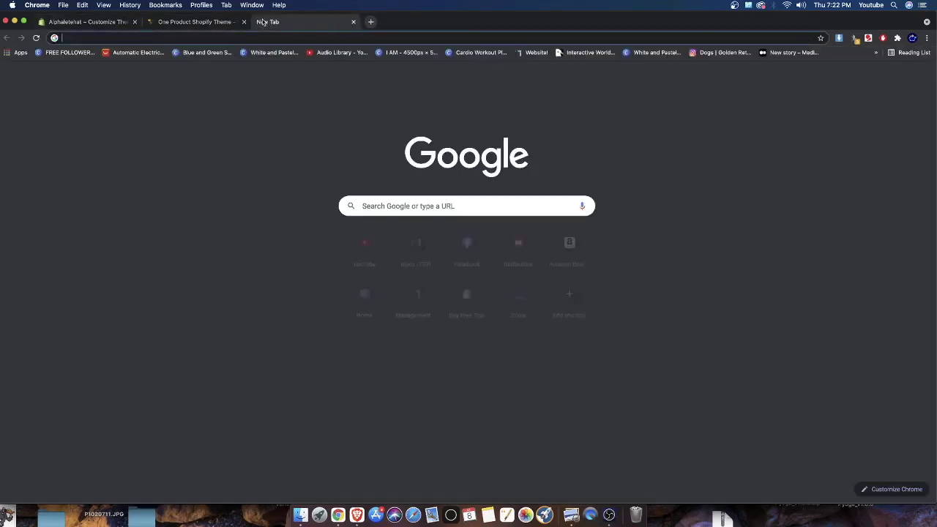
{"action": "type", "text": "wolfofshopify.com"}
{"action": "key", "text": "Return"}
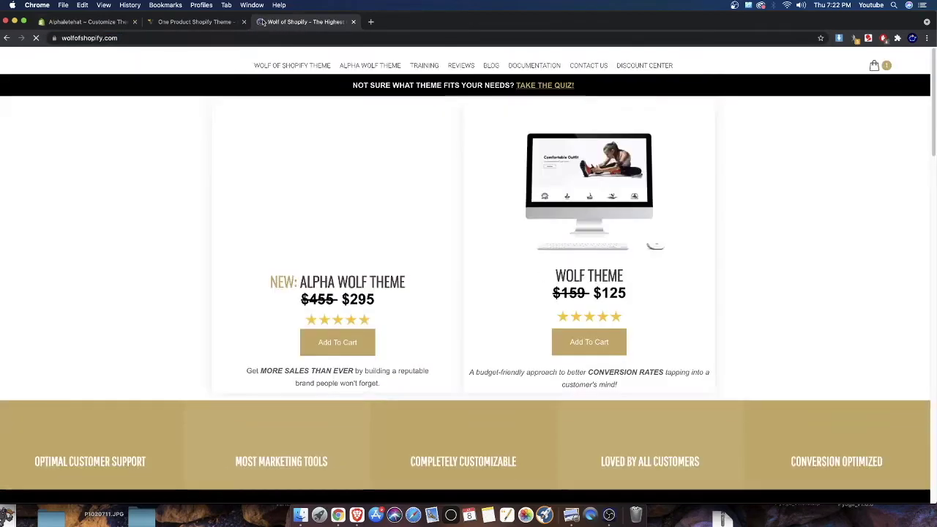
{"action": "left_click", "coordinate": [460, 107]}
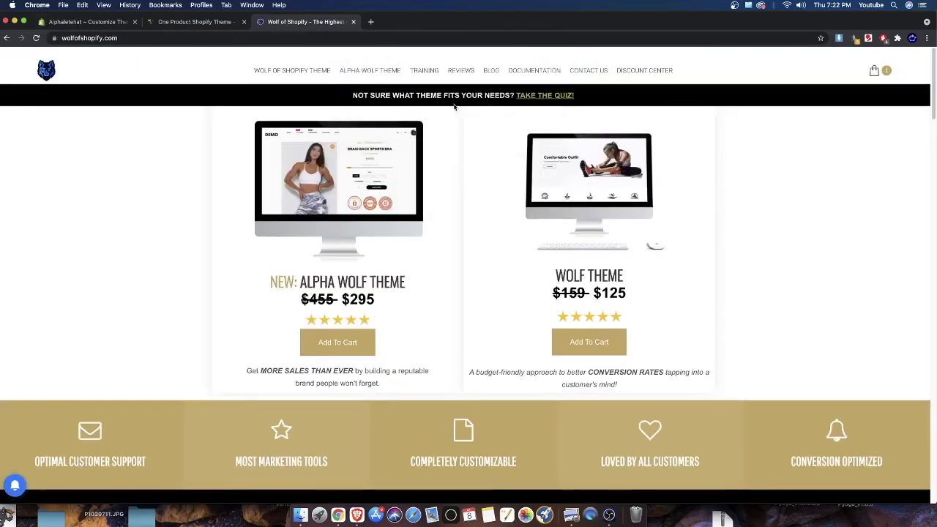
{"action": "scroll", "coordinate": [513, 293], "scroll_direction": "down", "scroll_amount": 15}
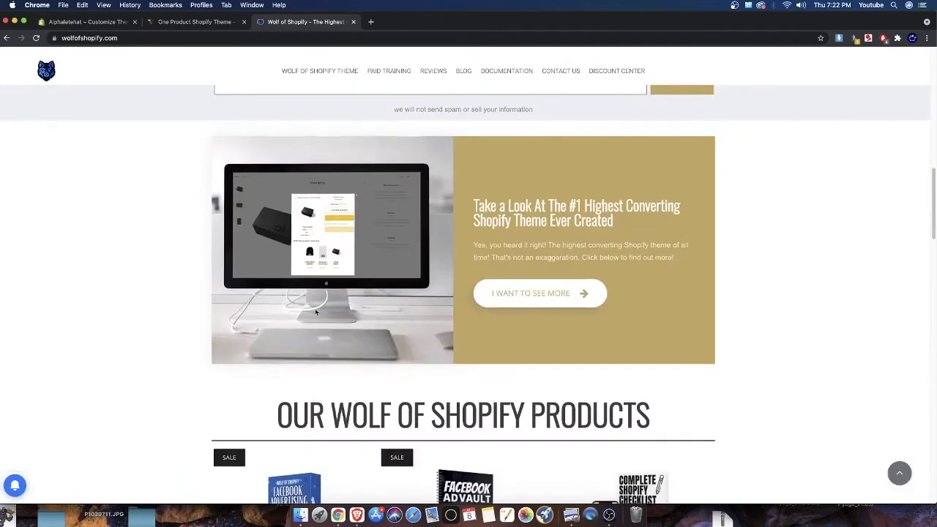
{"action": "scroll", "coordinate": [315, 311], "scroll_direction": "up", "scroll_amount": 10}
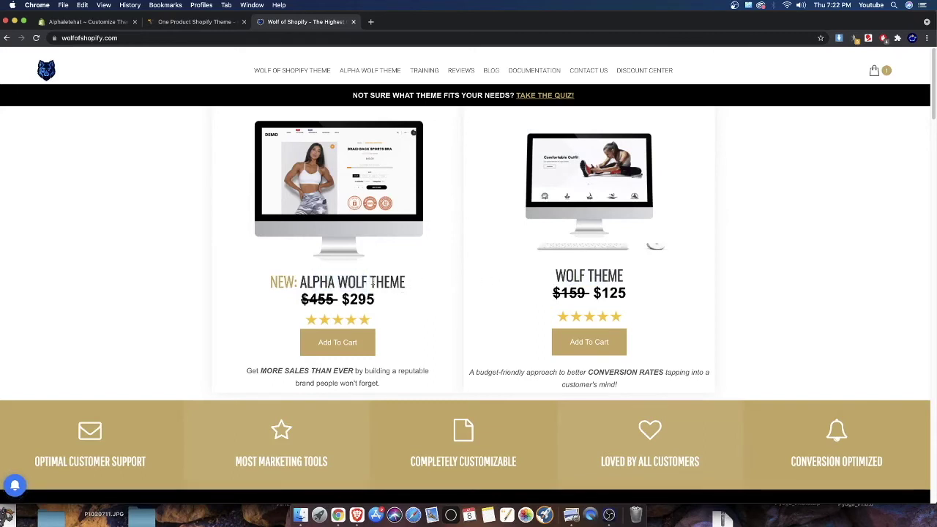
- Highlight the Wolf Theme ($125) and Alpha Wolf Theme ($295) headings, comparing with Themeado's page
{"action": "left_click_drag", "start_coordinate": [544, 279], "coordinate": [629, 276]}
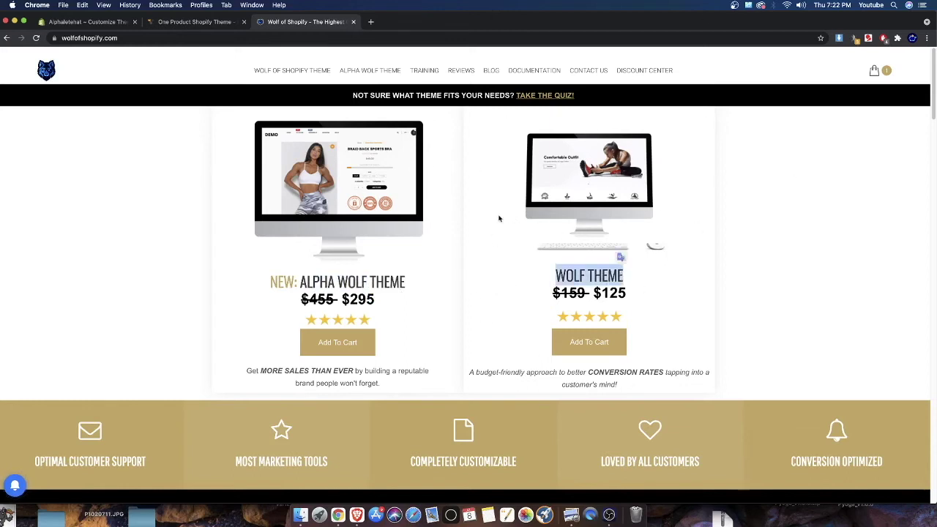
{"action": "left_click_drag", "start_coordinate": [409, 282], "coordinate": [387, 265]}
{"action": "left_click", "coordinate": [386, 265]}
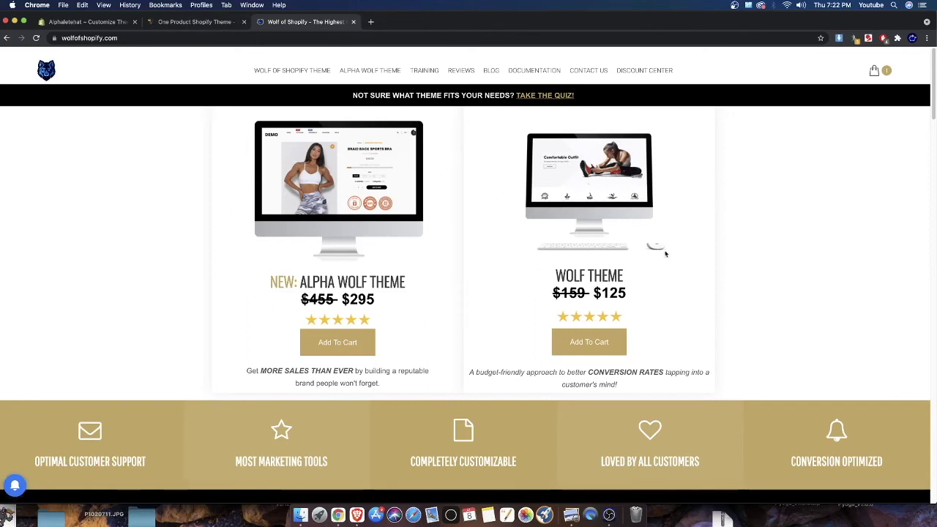
{"action": "left_click", "coordinate": [183, 23]}
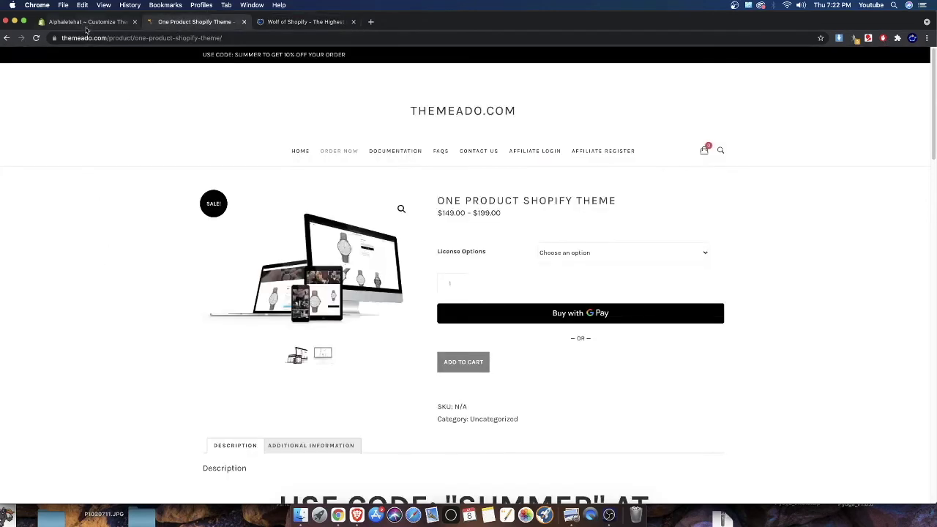
{"action": "left_click", "coordinate": [281, 23]}
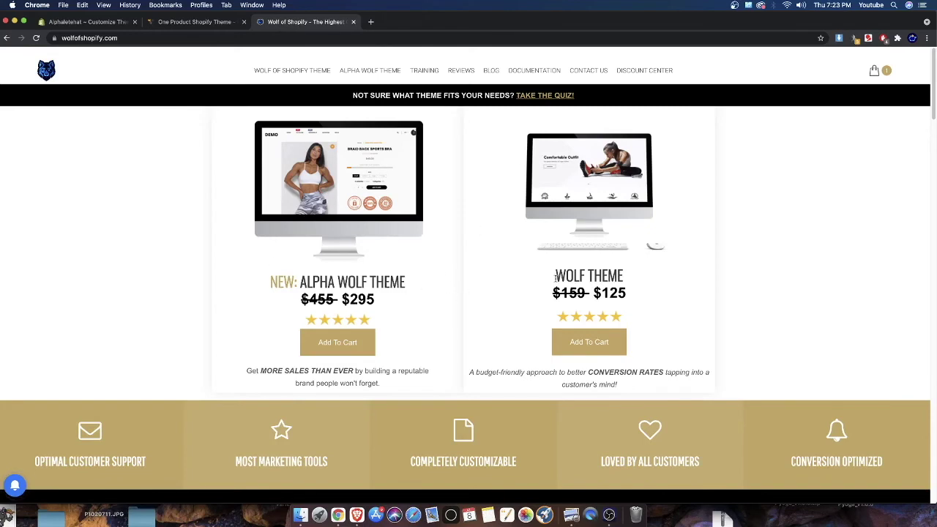
- Scroll the storefront preview to the bottom and open Footer settings (text 909090, title FFFFFF, background 121212)
{"action": "left_click", "coordinate": [99, 22]}
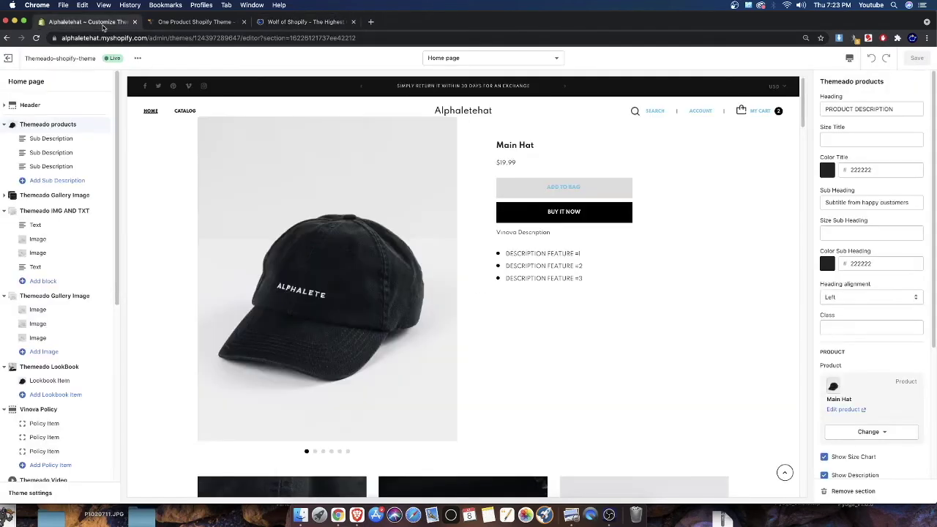
{"action": "scroll", "coordinate": [509, 303], "scroll_direction": "down", "scroll_amount": 5}
{"action": "scroll", "coordinate": [508, 302], "scroll_direction": "down", "scroll_amount": 10}
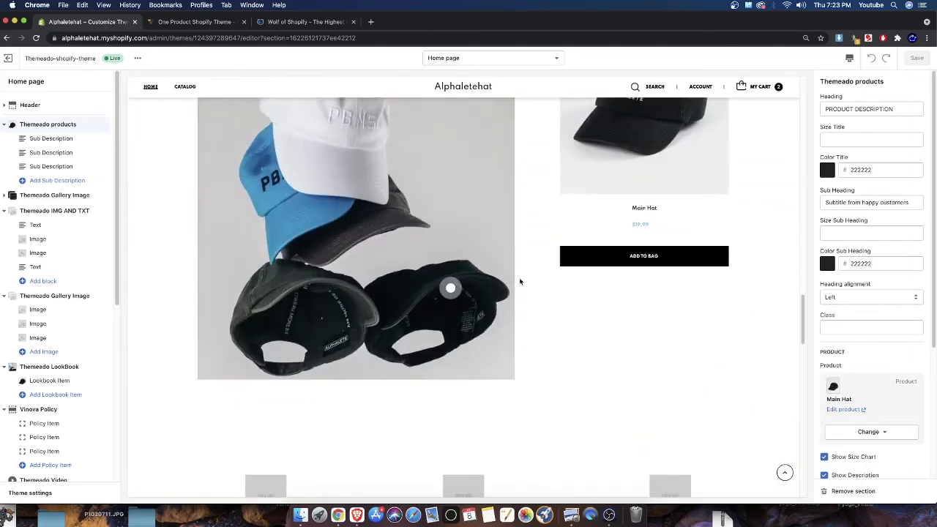
{"action": "scroll", "coordinate": [538, 289], "scroll_direction": "down", "scroll_amount": 4}
{"action": "scroll", "coordinate": [630, 329], "scroll_direction": "up", "scroll_amount": 1}
{"action": "scroll", "coordinate": [567, 335], "scroll_direction": "down", "scroll_amount": 10}
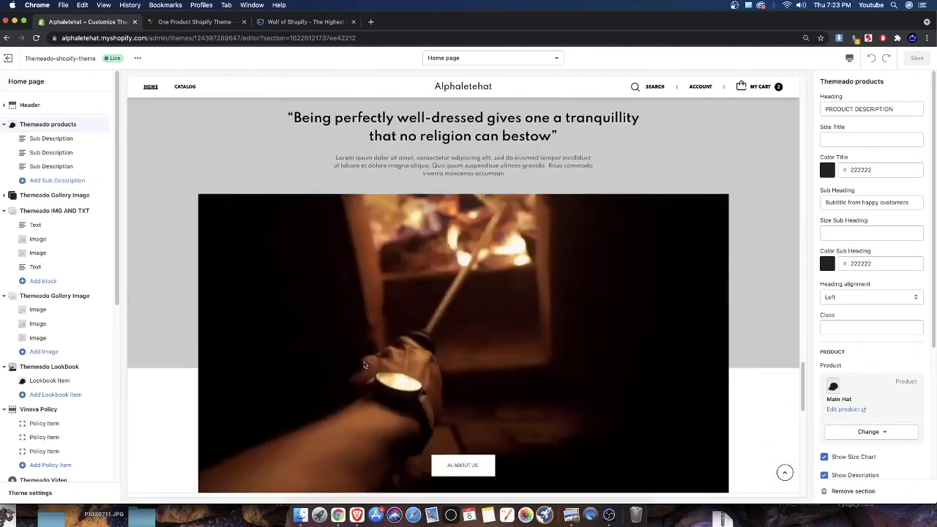
{"action": "scroll", "coordinate": [747, 379], "scroll_direction": "up", "scroll_amount": 5}
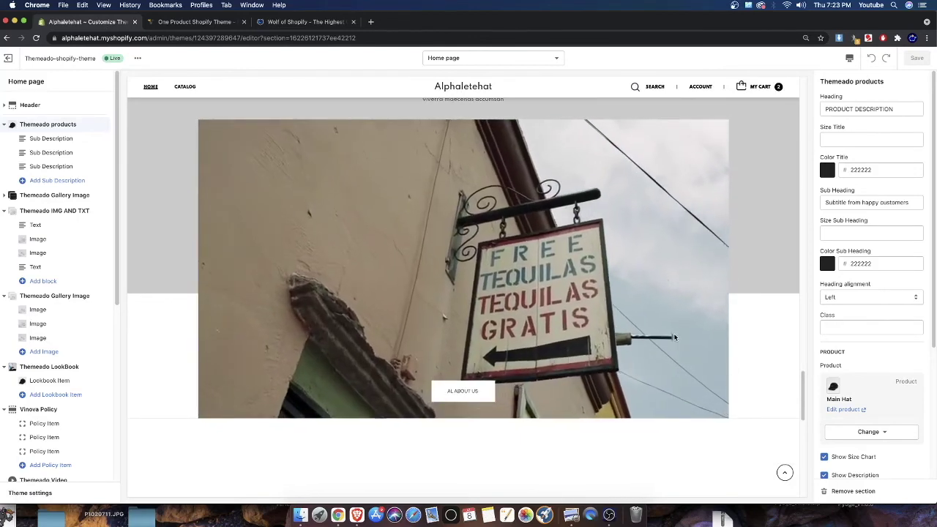
{"action": "scroll", "coordinate": [637, 252], "scroll_direction": "down", "scroll_amount": 10}
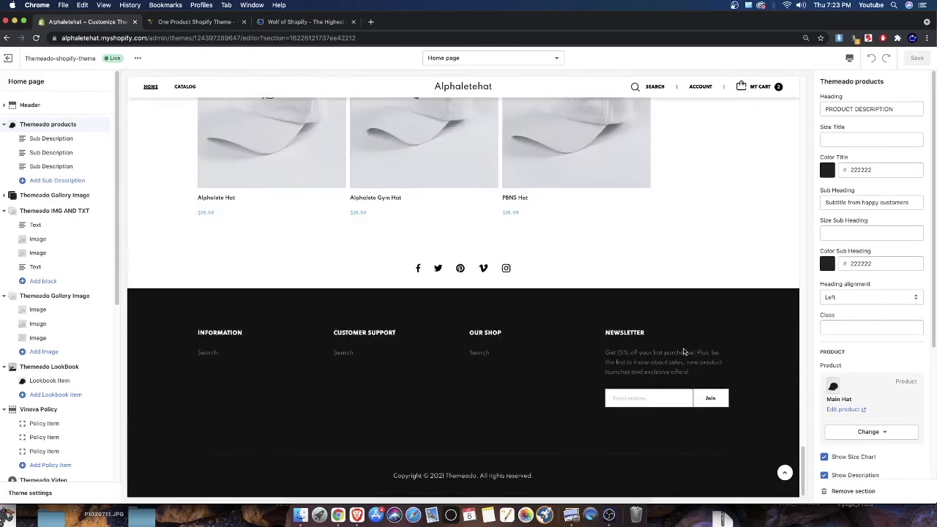
{"action": "scroll", "coordinate": [684, 349], "scroll_direction": "up", "scroll_amount": 8}
{"action": "scroll", "coordinate": [88, 364], "scroll_direction": "down", "scroll_amount": 5}
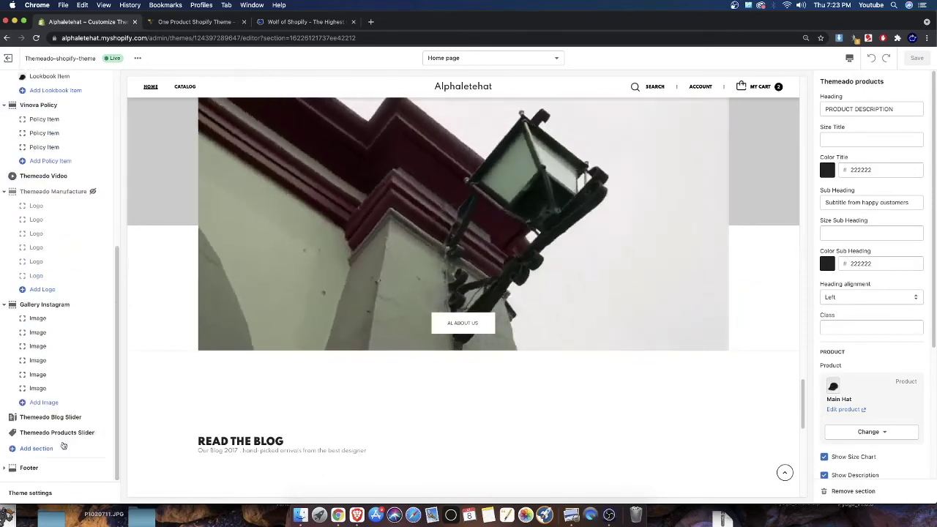
{"action": "left_click", "coordinate": [20, 470]}
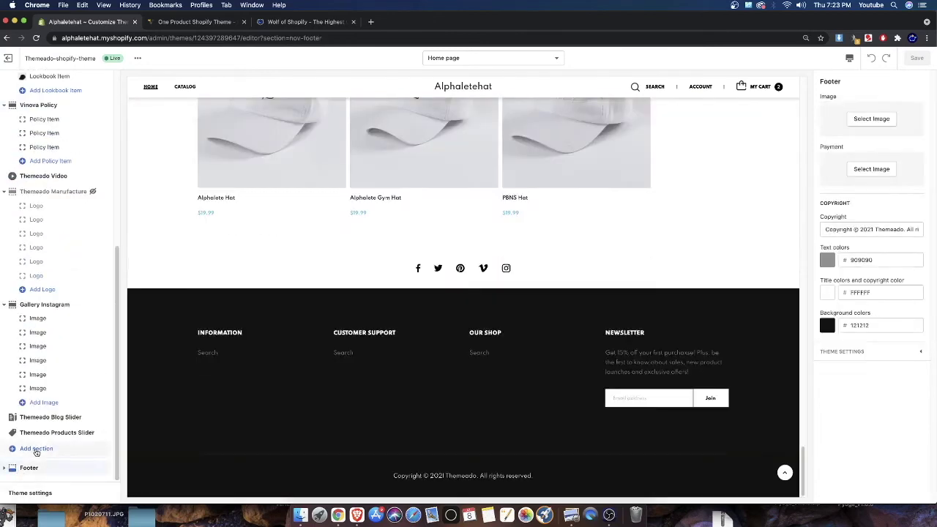
- Open the Themeado Gallery Image settings: full width, class pb-md-80, top 30px, bottom 120px
{"action": "scroll", "coordinate": [53, 403], "scroll_direction": "up", "scroll_amount": 10}
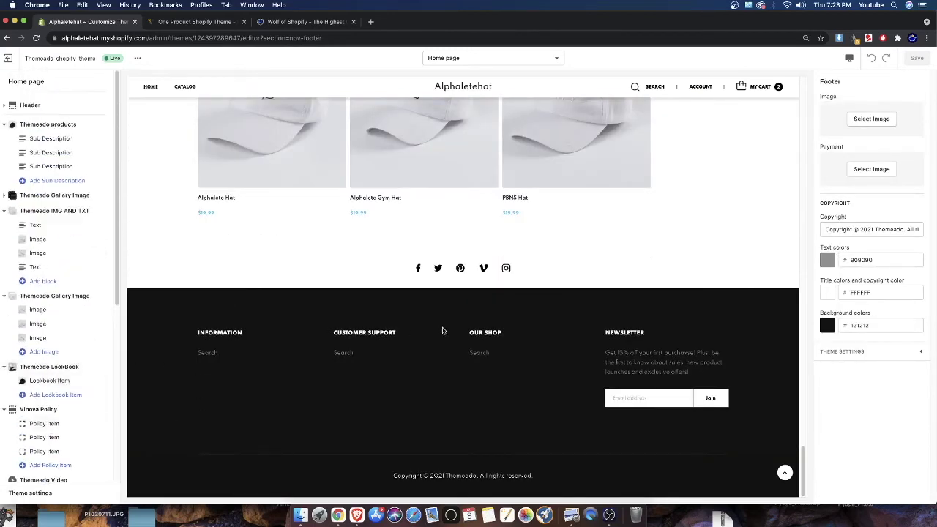
{"action": "scroll", "coordinate": [440, 344], "scroll_direction": "up", "scroll_amount": 8}
{"action": "scroll", "coordinate": [439, 347], "scroll_direction": "up", "scroll_amount": 10}
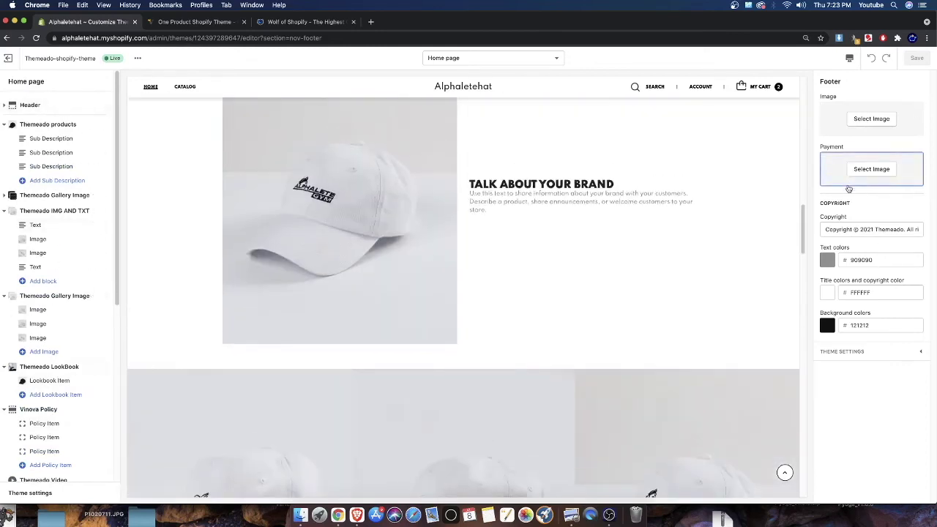
{"action": "left_click", "coordinate": [45, 297]}
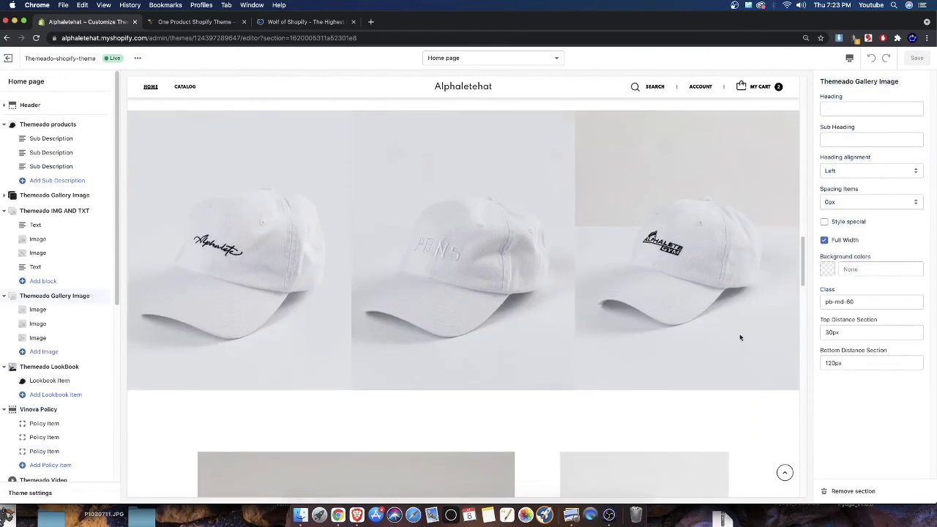
- Scroll the preview back to the top and bring the OBS recording window to the front
{"action": "scroll", "coordinate": [714, 196], "scroll_direction": "up", "scroll_amount": 15}
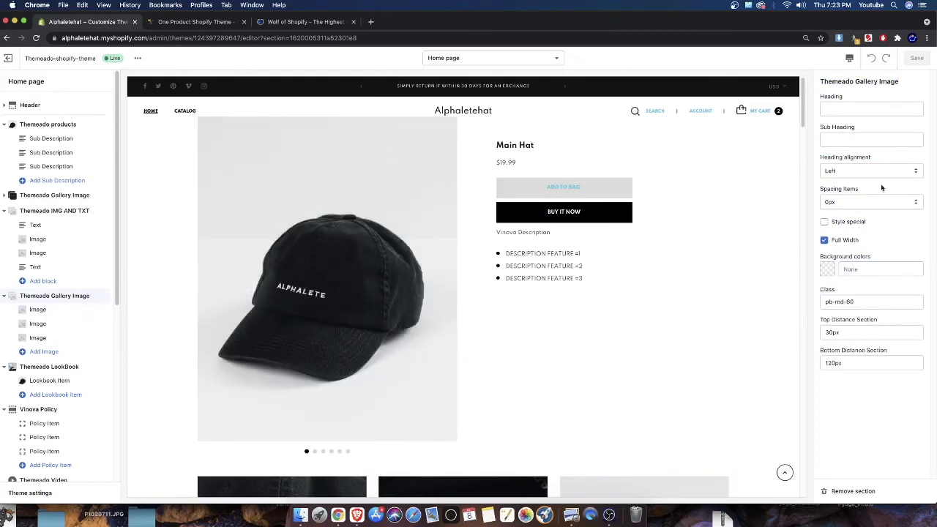
{"action": "scroll", "coordinate": [27, 355], "scroll_direction": "down", "scroll_amount": 7}
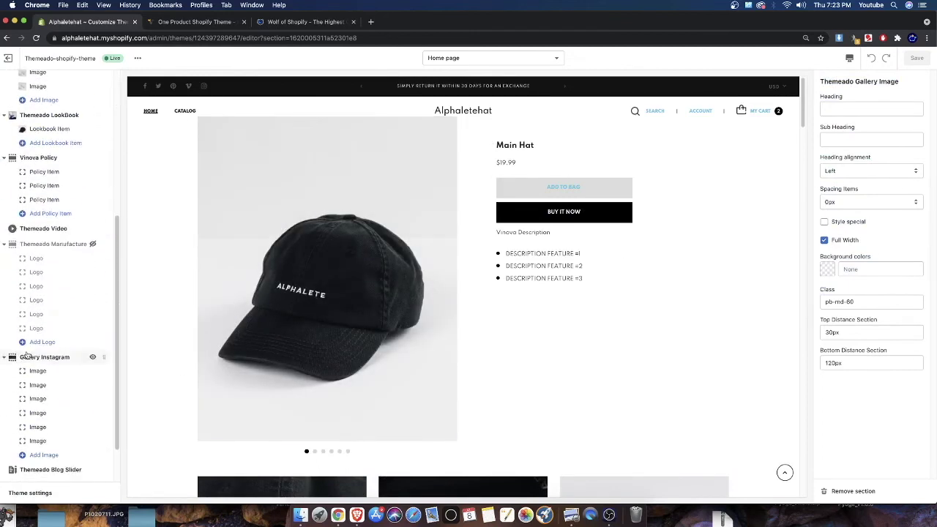
{"action": "scroll", "coordinate": [27, 355], "scroll_direction": "up", "scroll_amount": 7}
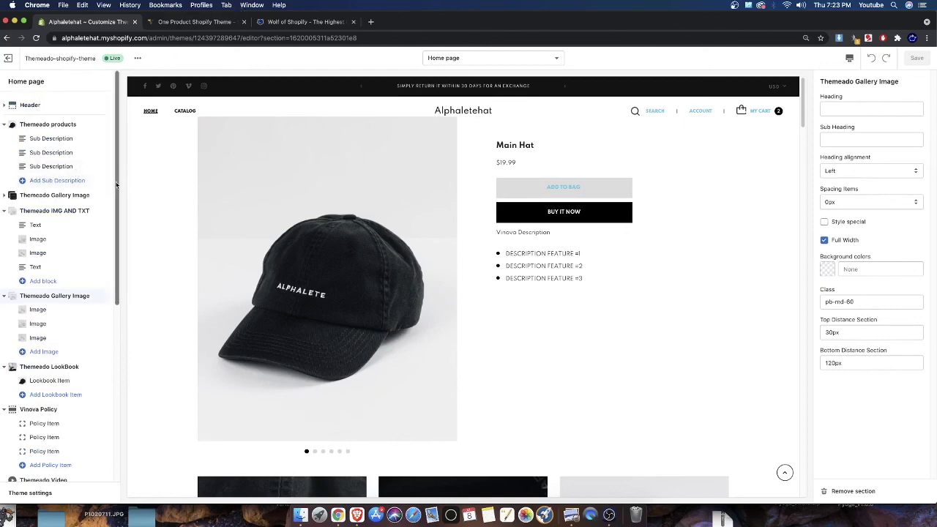
{"action": "scroll", "coordinate": [110, 276], "scroll_direction": "down", "scroll_amount": 5}
{"action": "scroll", "coordinate": [92, 207], "scroll_direction": "up", "scroll_amount": 4}
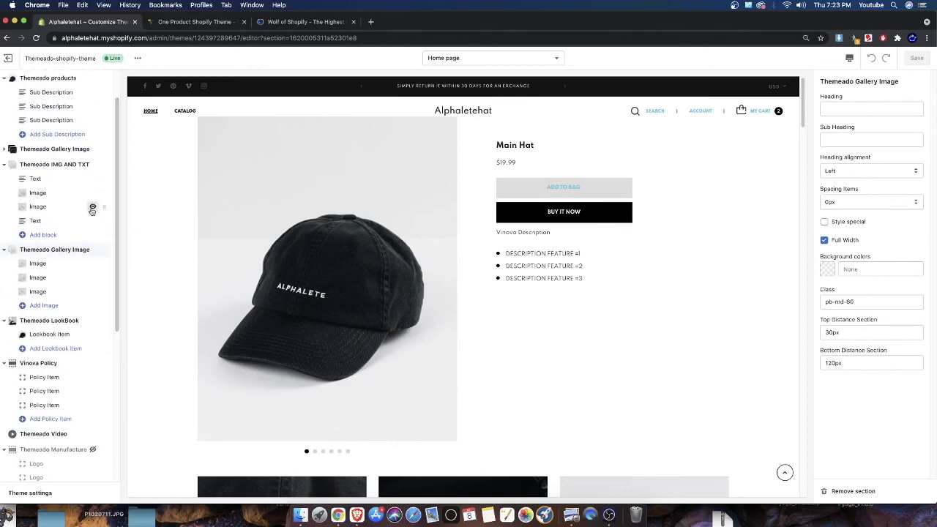
{"action": "left_click", "coordinate": [609, 514]}
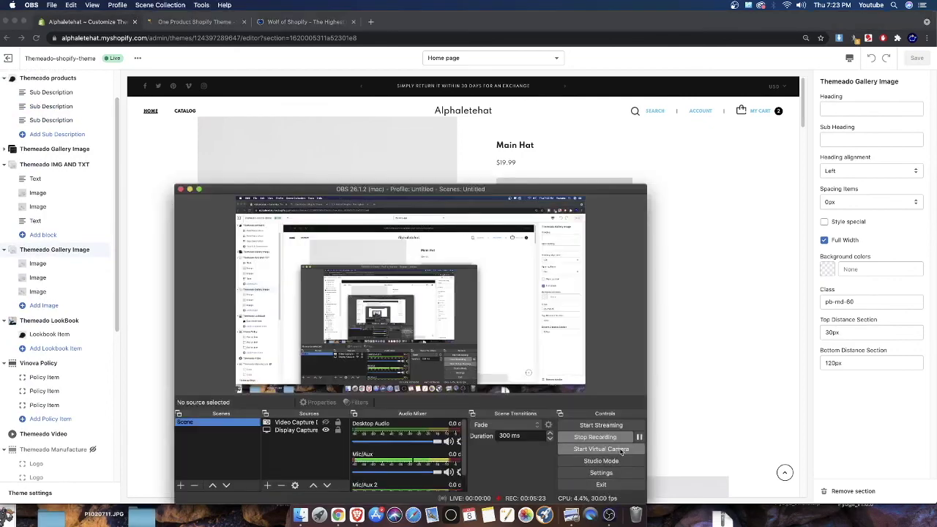